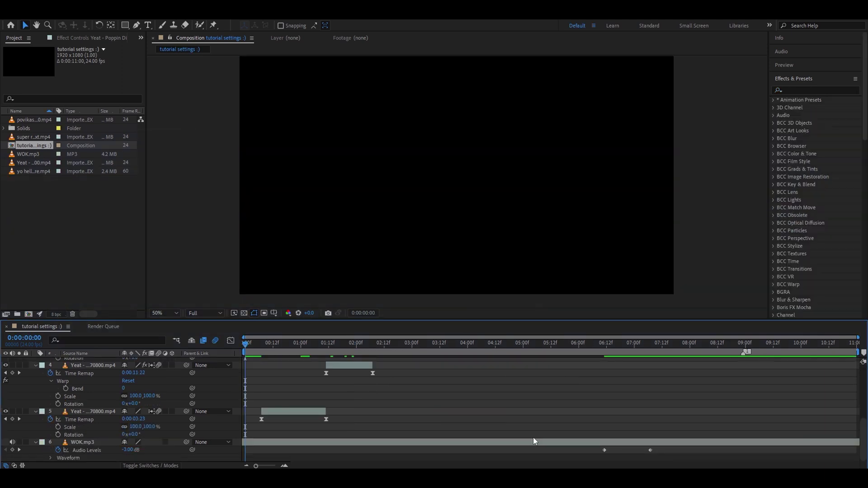
- Preview the composition from its beginning
key(space)
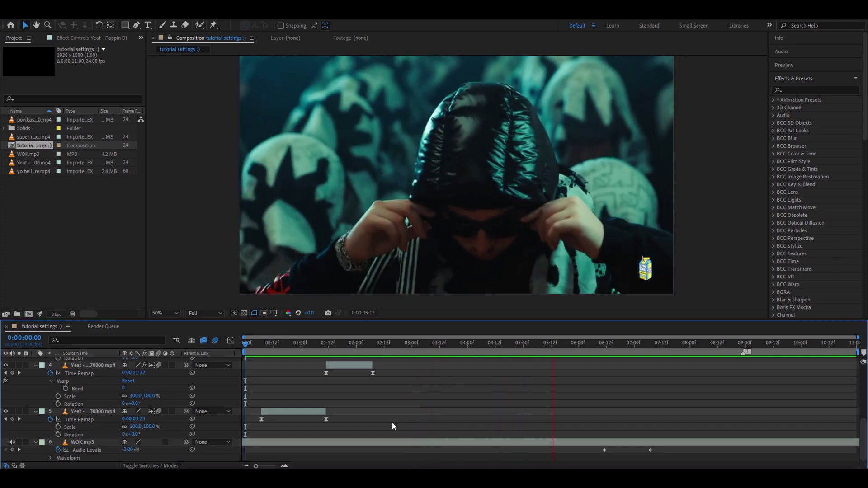
key(space)
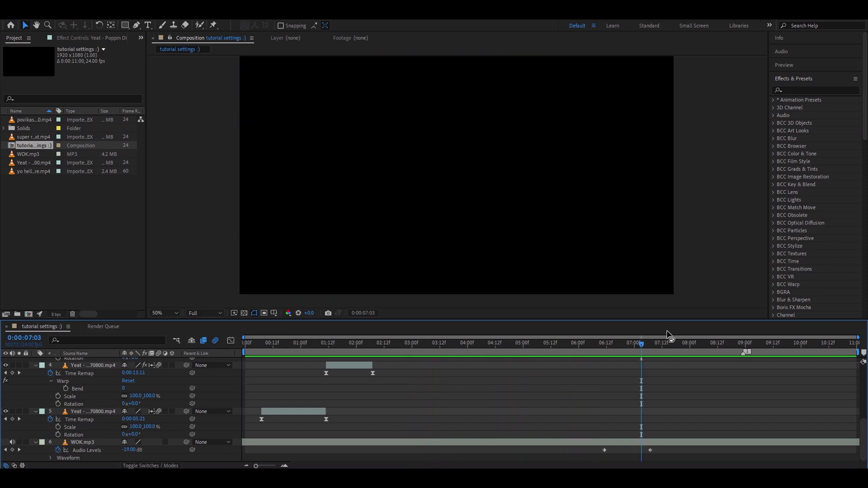
- Add starting Scale and Rotation keyframes at 0:00:01:05 on the green-cars clip in layer 5, and show its keyframed properties
click(282, 344)
drag(278, 346, 309, 346)
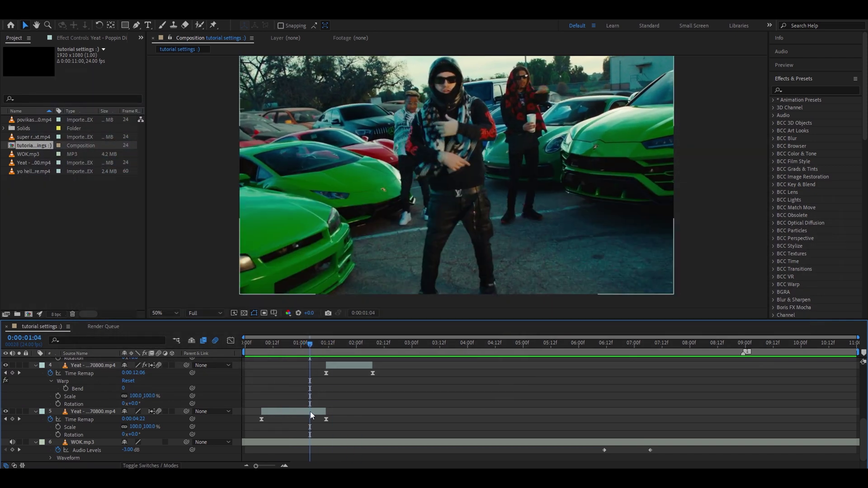
click(310, 411)
key(Page_Down)
scroll(329, 383, up, 4)
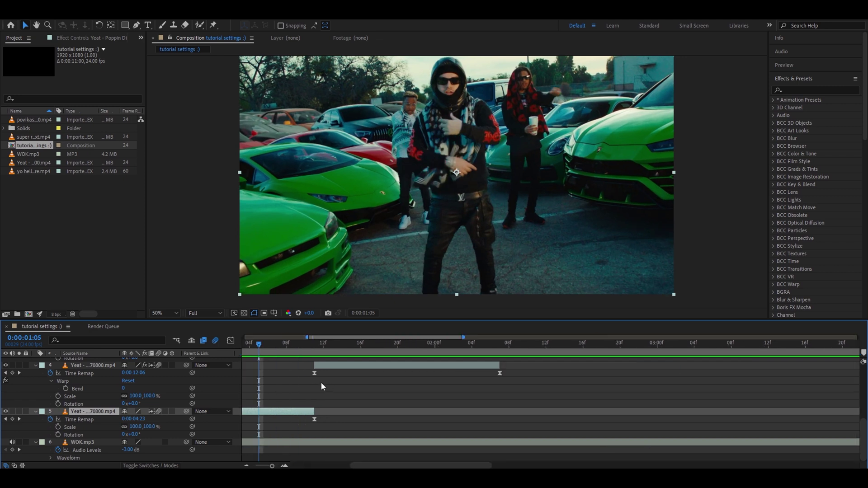
drag(358, 464, 337, 464)
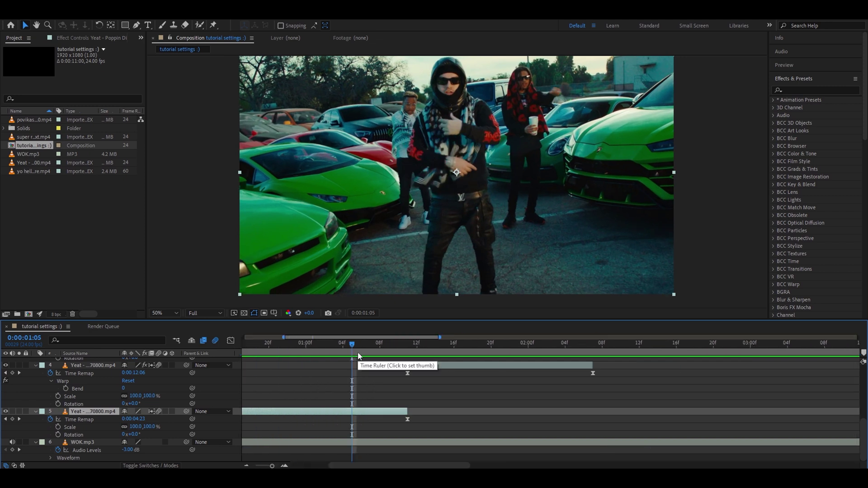
key(s)
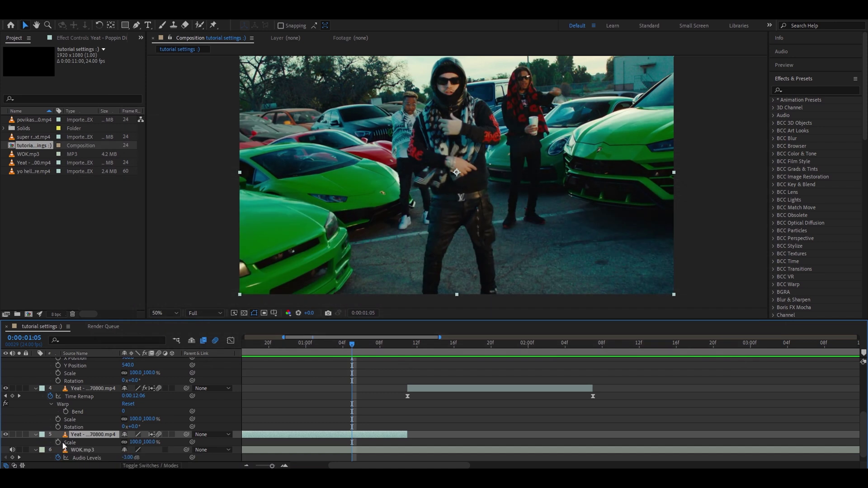
click(59, 442)
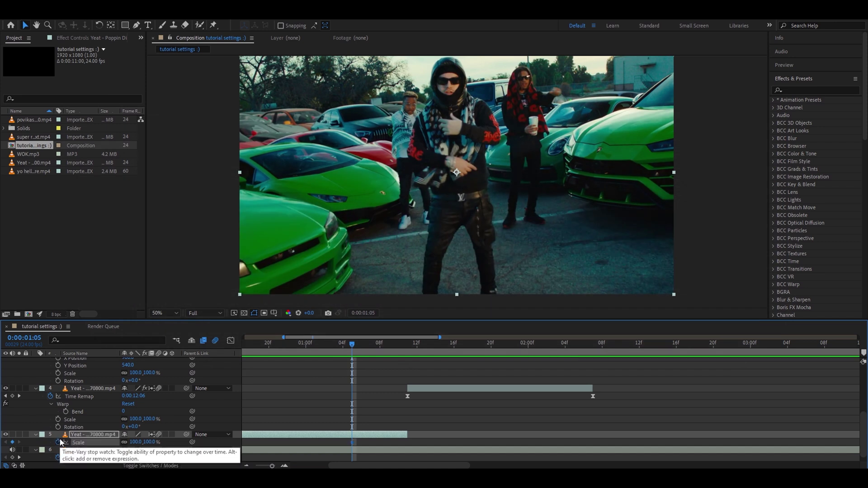
key(r)
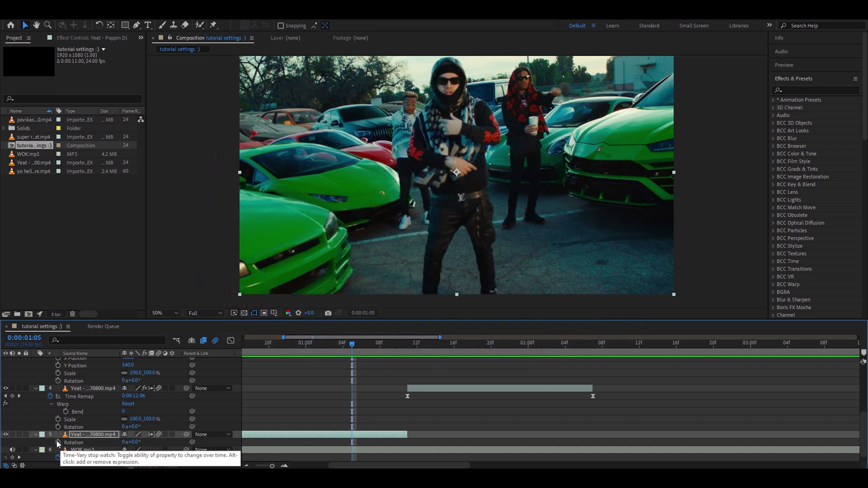
click(58, 442)
key(u)
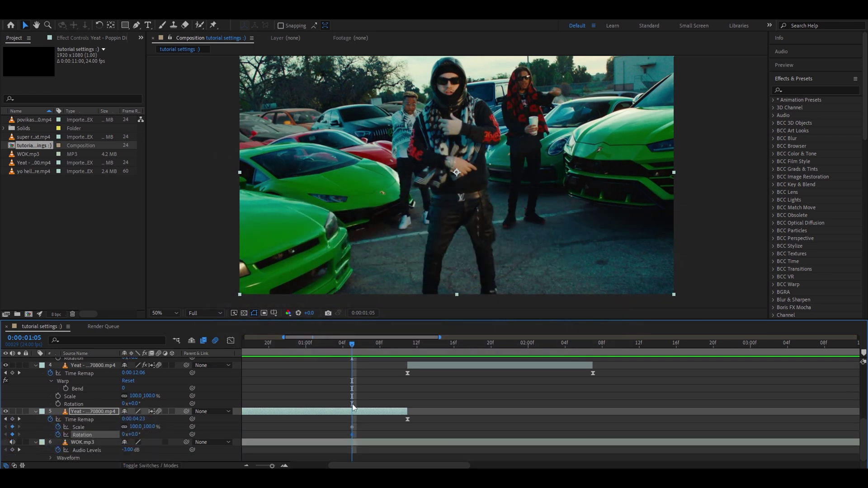
- At the layer 5 clip's end, 0:00:01:11, keyframe its Scale at 160% and Rotation at -5°
click(407, 349)
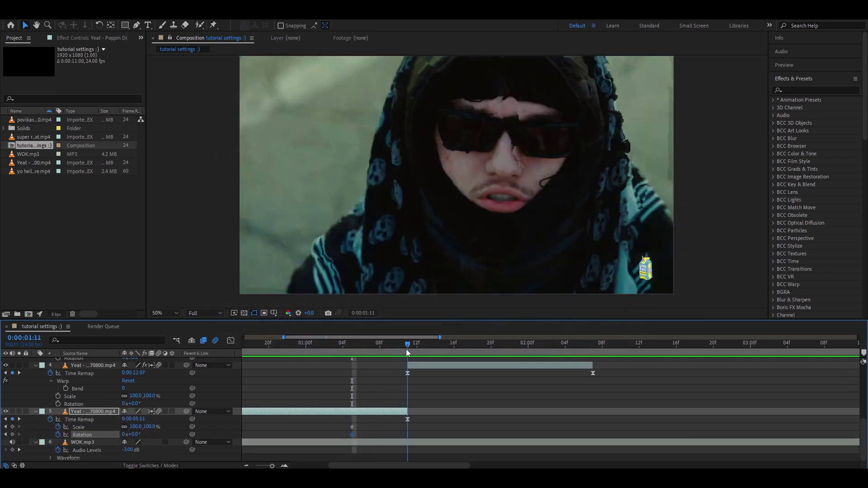
click(143, 426)
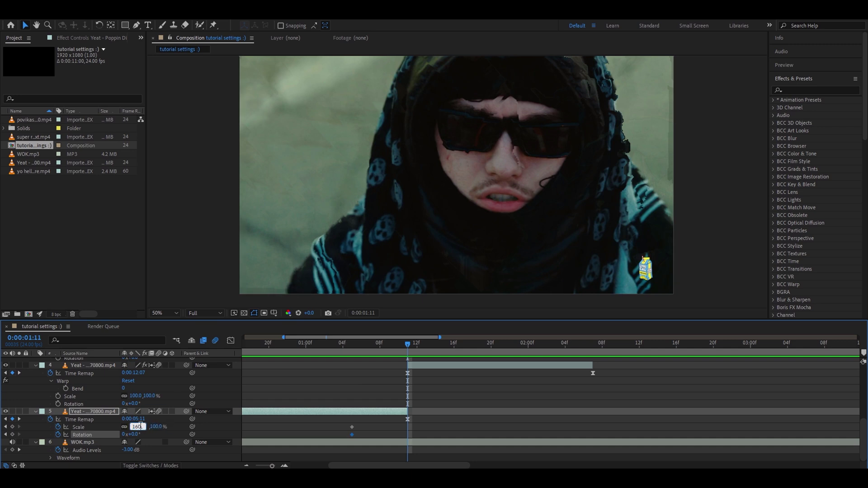
key(Return)
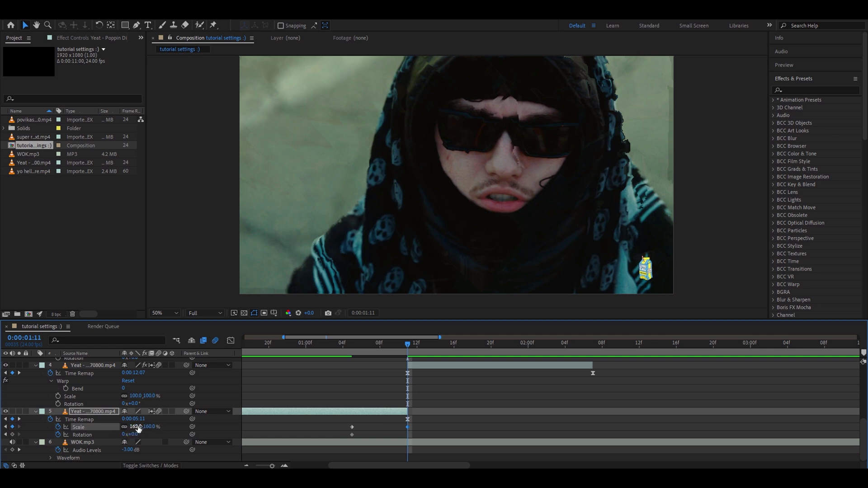
click(137, 435)
key(Return)
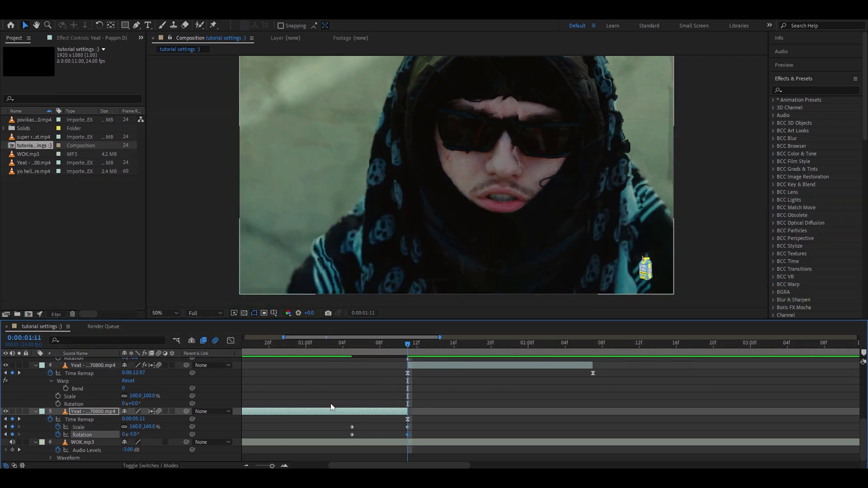
- Apply Easy Ease to all four Scale and Rotation keyframes on the layer 5 clip
drag(348, 424, 428, 438)
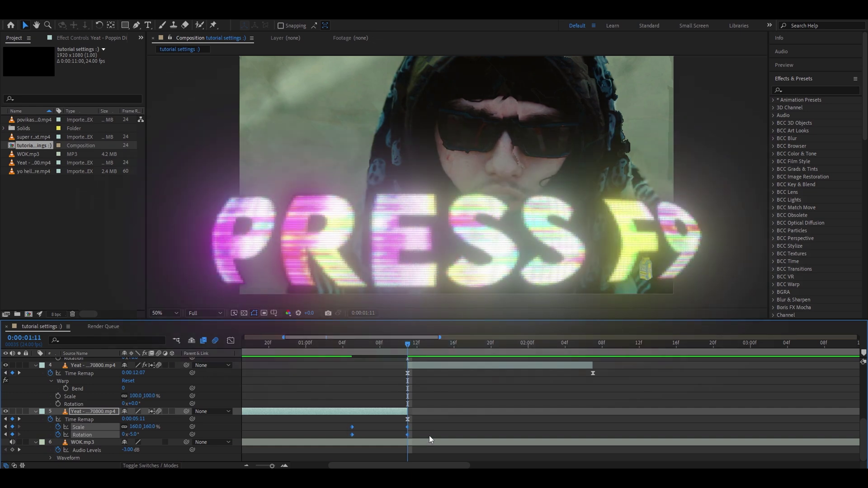
key(F9)
click(429, 433)
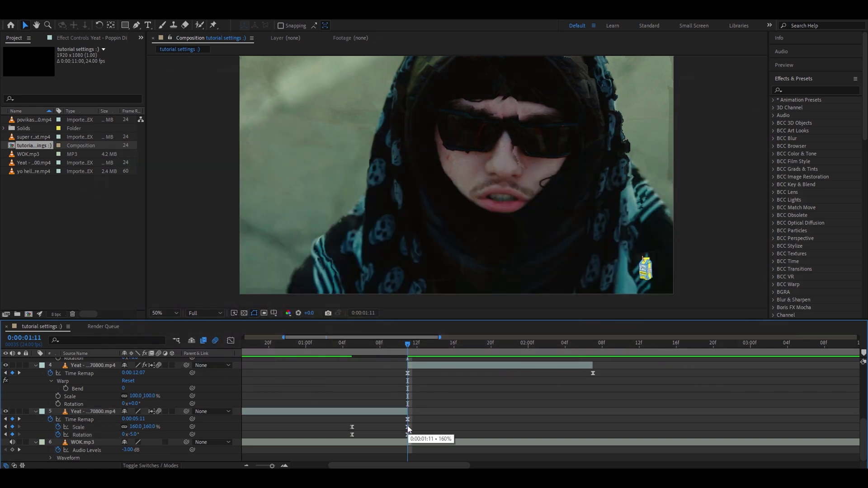
- Shape the clip's Scale curve in the Graph Editor so the zoom starts slowly and accelerates toward the cut
click(407, 427)
click(230, 342)
mouse_move(388, 351)
mouse_down()
mouse_move(398, 351)
mouse_move(380, 352)
mouse_up()
scroll(395, 379, up, 3)
drag(315, 352, 421, 371)
drag(399, 441, 489, 439)
drag(444, 364, 453, 401)
click(463, 356)
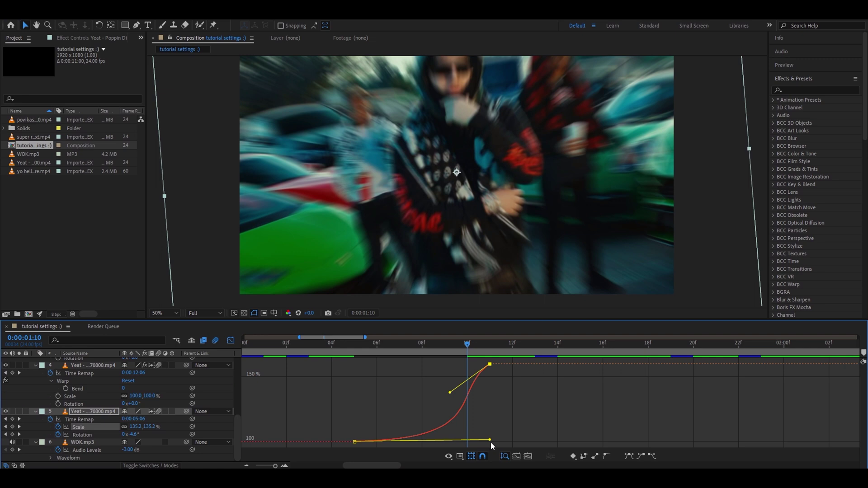
drag(491, 442, 490, 439)
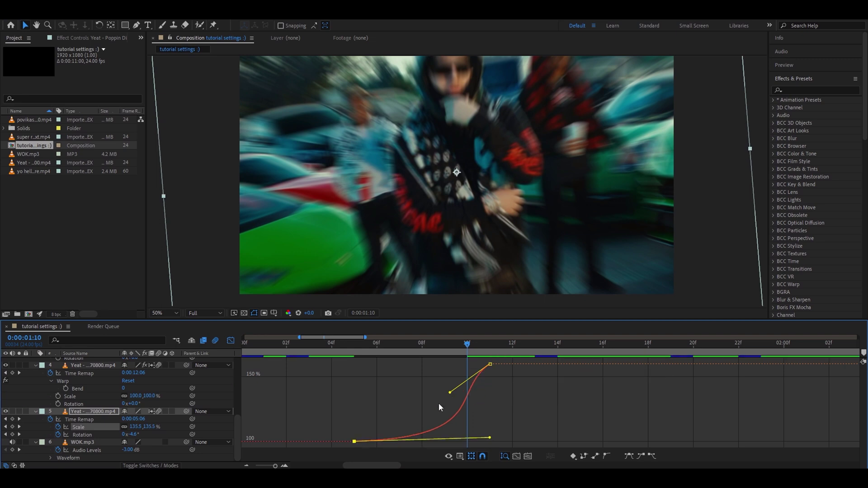
click(230, 341)
click(355, 346)
drag(356, 347, 456, 335)
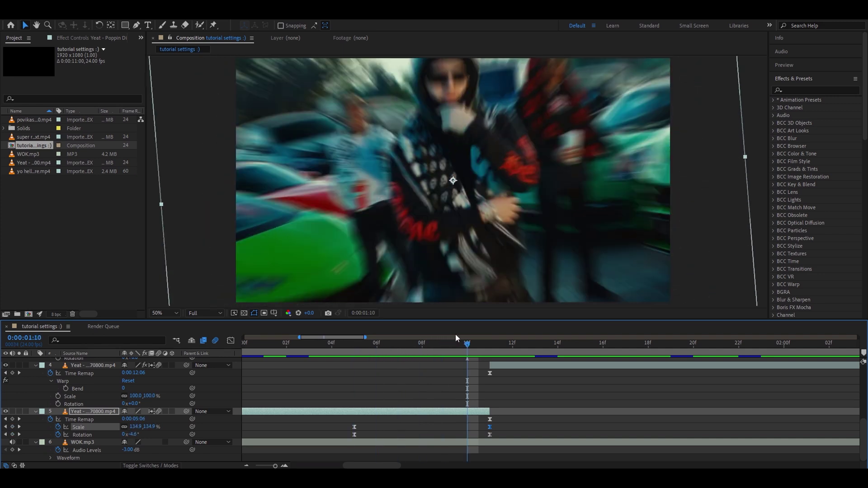
- Shape the clip's Rotation curve in the Graph Editor so it stays nearly flat and plunges steeply at the last keyframe
click(489, 435)
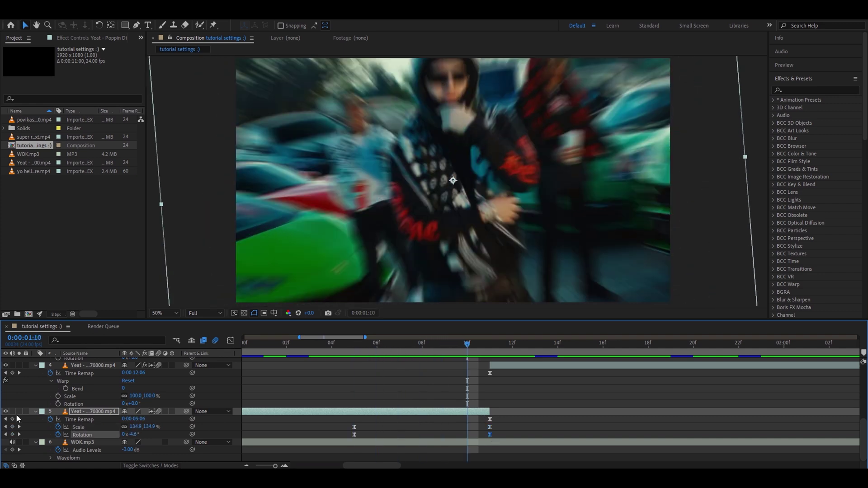
click(230, 340)
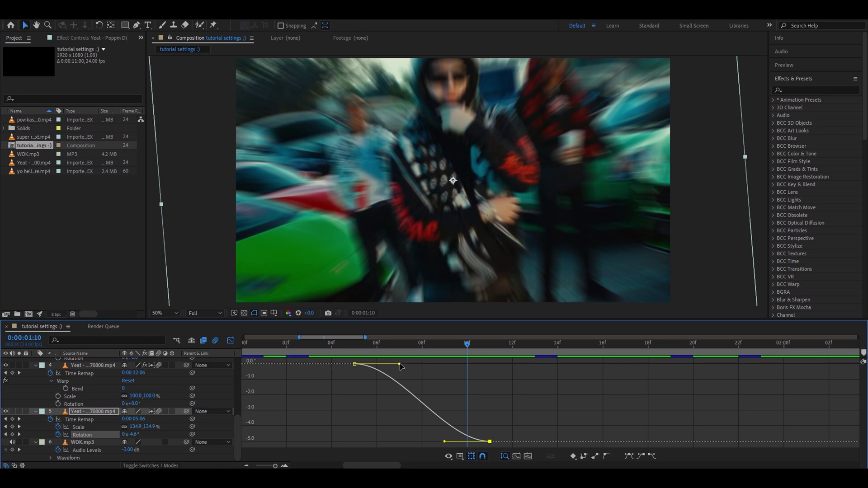
drag(399, 365, 489, 364)
drag(444, 441, 483, 383)
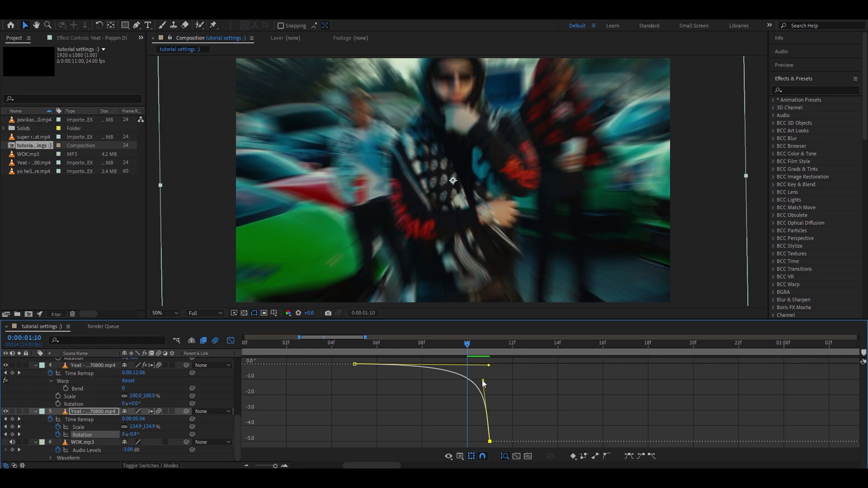
click(228, 342)
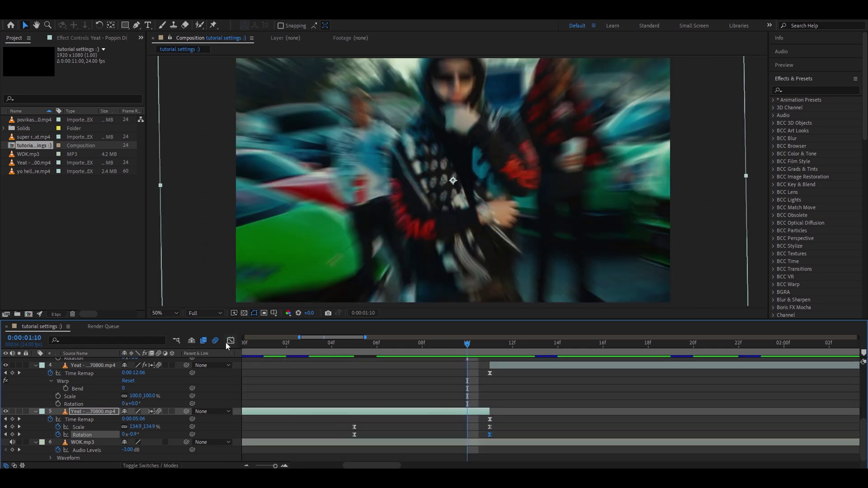
- Turn on motion blur for the layer 5 clip and check the zoom between 0:00:01:07 and 0:00:01:09
click(393, 352)
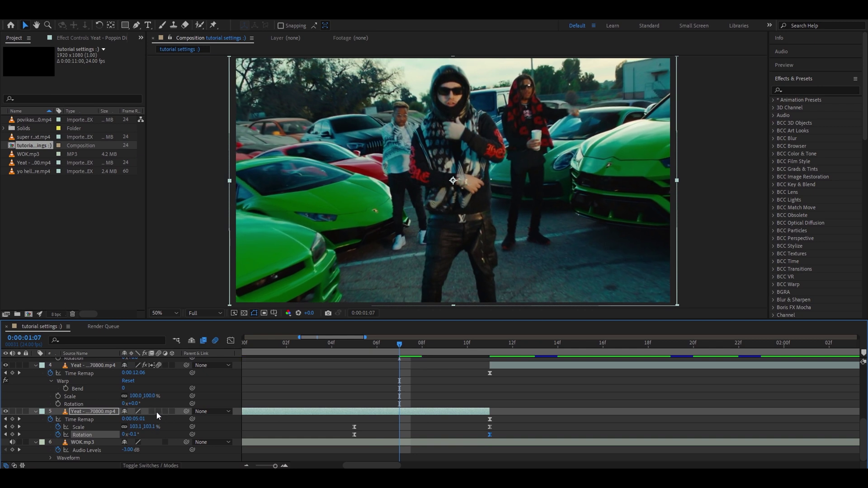
click(159, 411)
drag(404, 352, 444, 351)
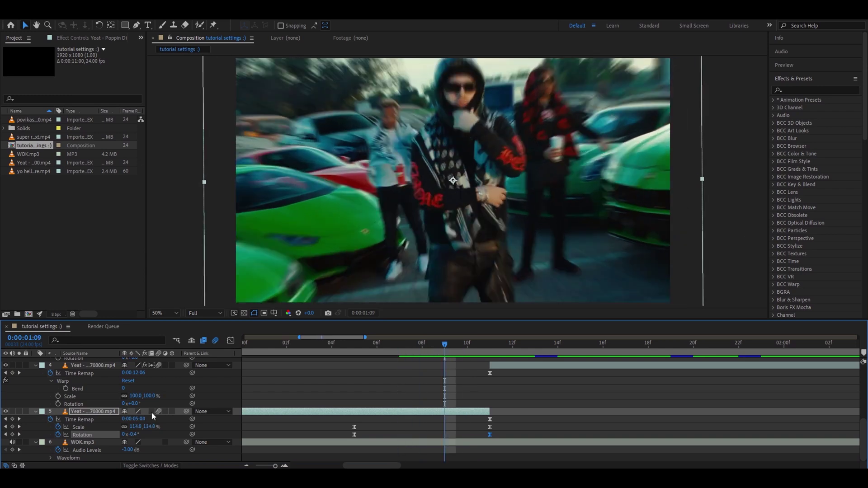
drag(441, 345, 398, 354)
- Try splitting the layer 5 clip near its start, at 0:00:00:08
key(ctrl+shift+d)
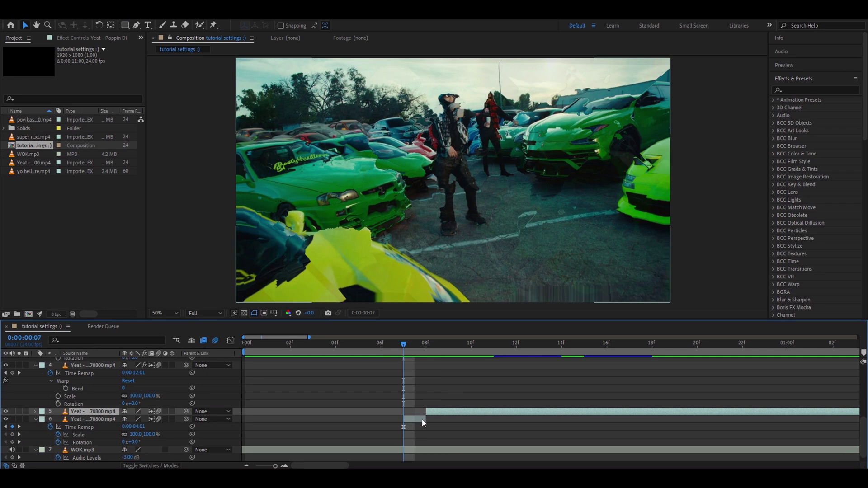
click(422, 419)
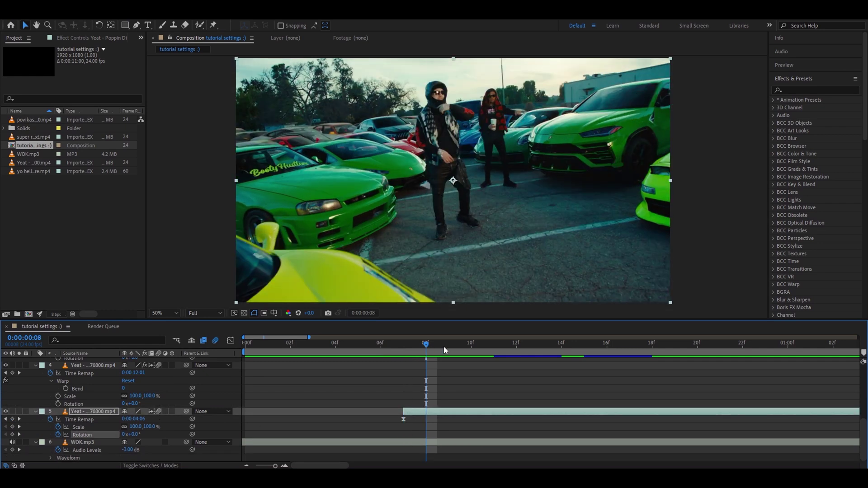
- Add an adjustment layer at 0:00:01:07 and place it above the second Yeat clip in the layer stack
drag(470, 354, 438, 351)
scroll(434, 378, up, 2)
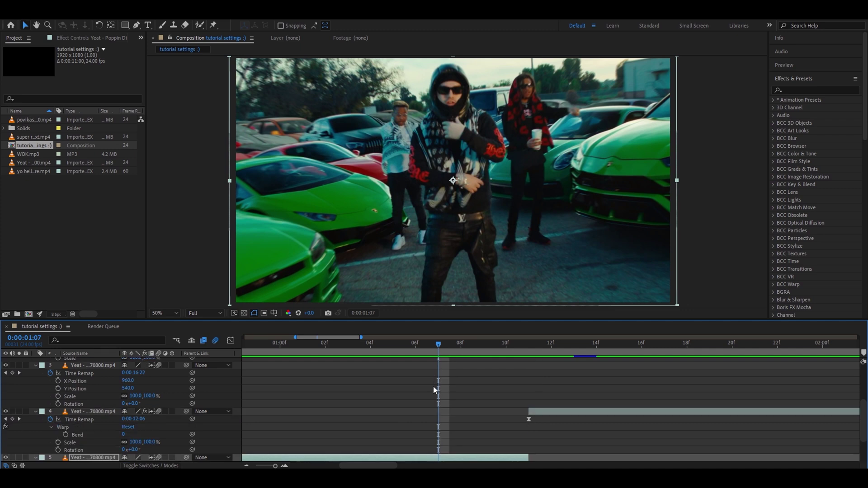
key(ctrl+alt+y)
scroll(424, 378, down, 1)
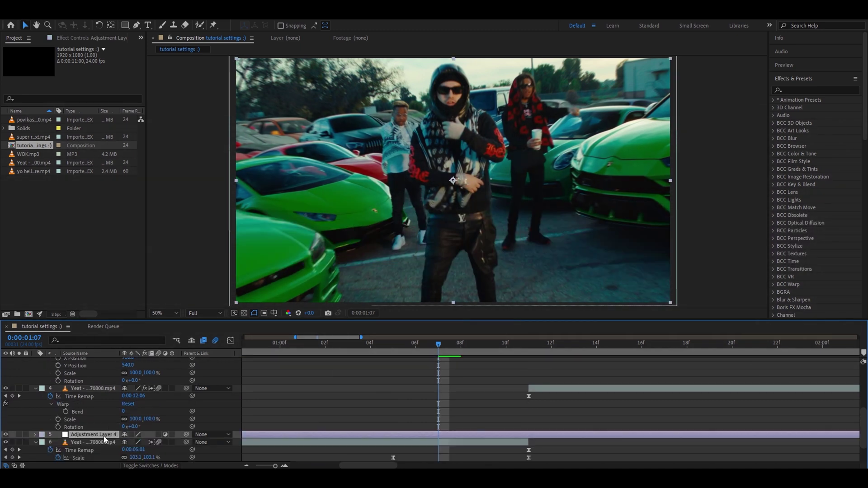
drag(104, 435, 117, 375)
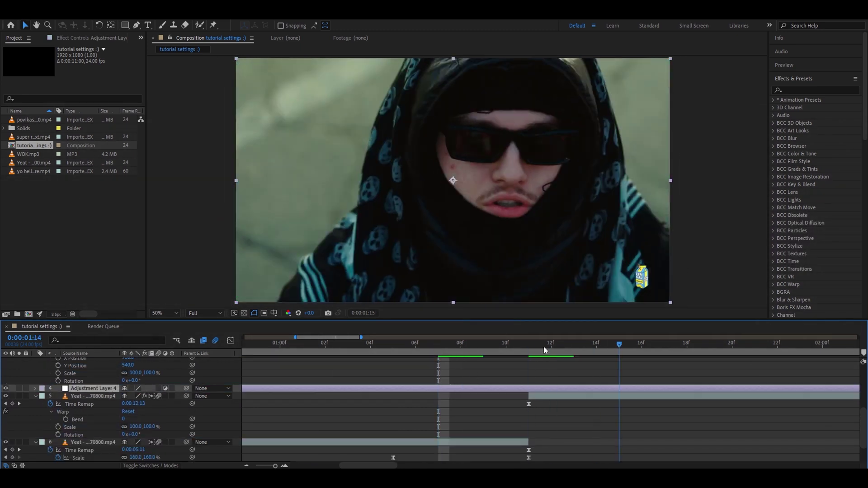
- Split the adjustment layer at 0:00:01:07 and delete the part before the split
key(ctrl+shift+d)
scroll(435, 390, down, 1)
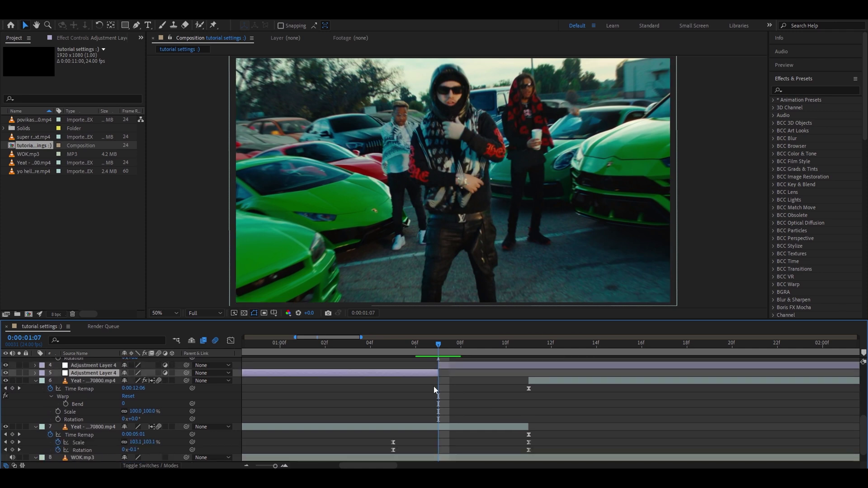
key(Delete)
- Apply the Deep Glow effect to the adjustment layer, with the current time at its start, 0:00:01:07
click(393, 357)
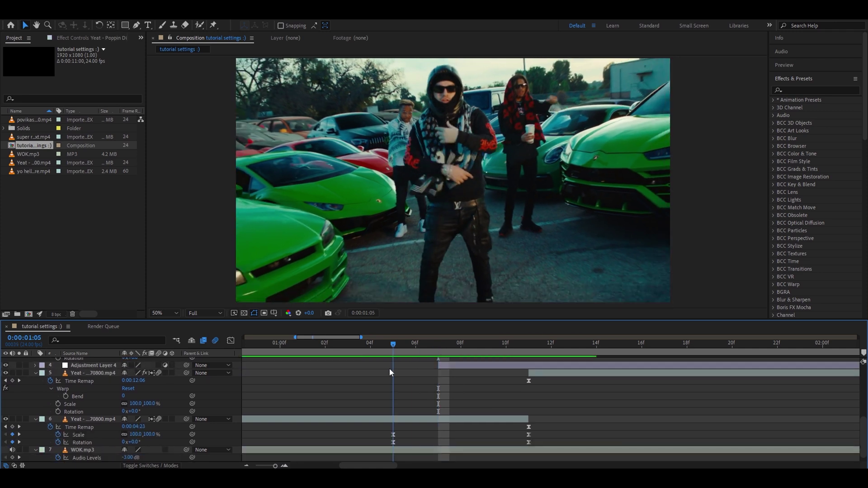
key(Page_Down)
key(Page_Up)
key(Page_Down)
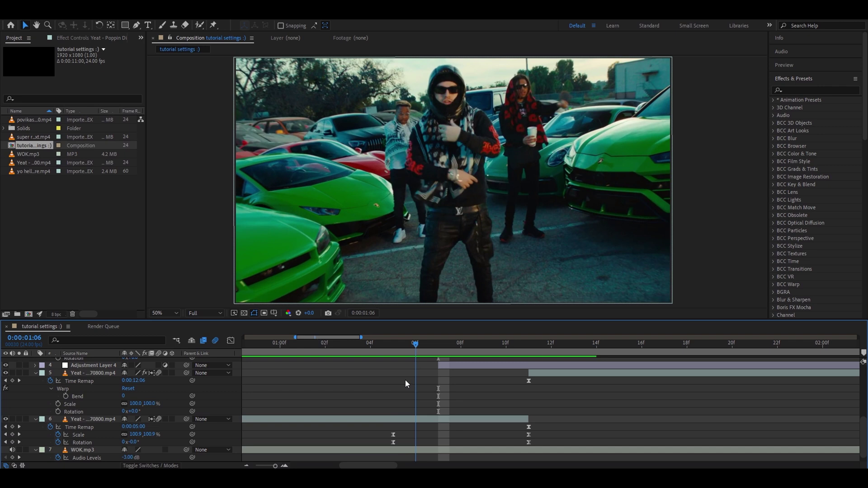
key(Page_Down)
scroll(413, 385, up, 1)
click(454, 388)
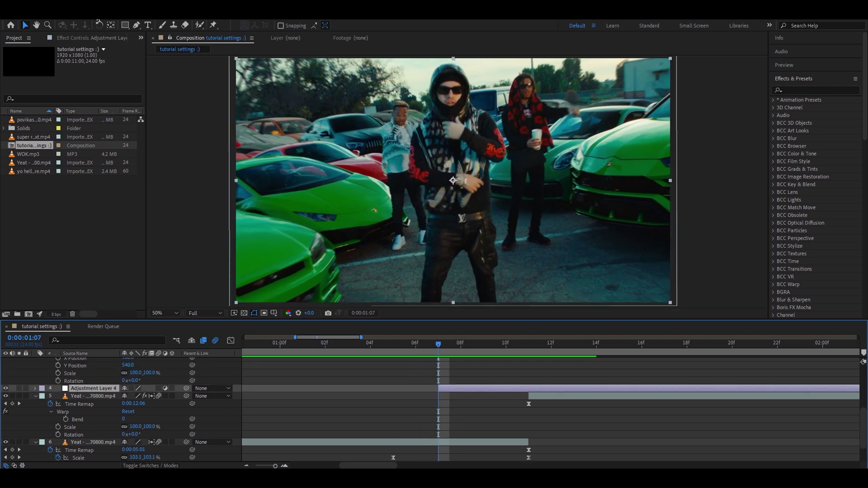
click(100, 40)
click(817, 90)
text(deep)
double_click(806, 138)
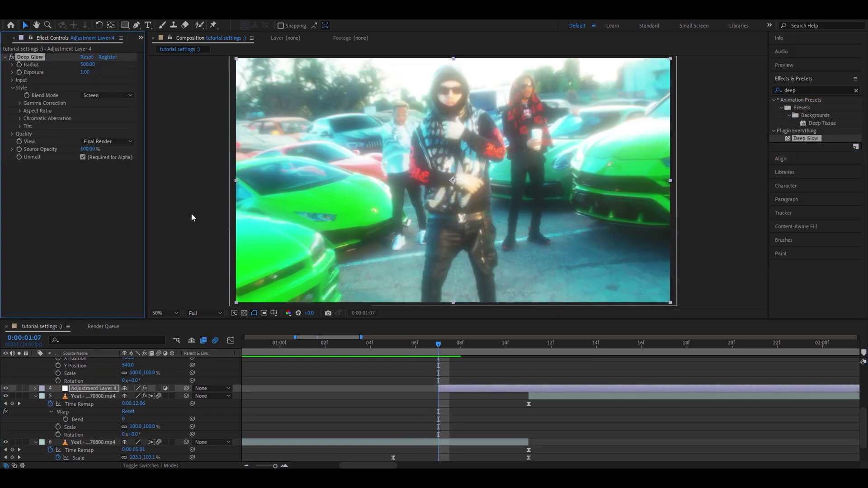
- Set the Deep Glow Exposure to 0 at the adjustment layer's start
click(85, 72)
text(0)
key(Return)
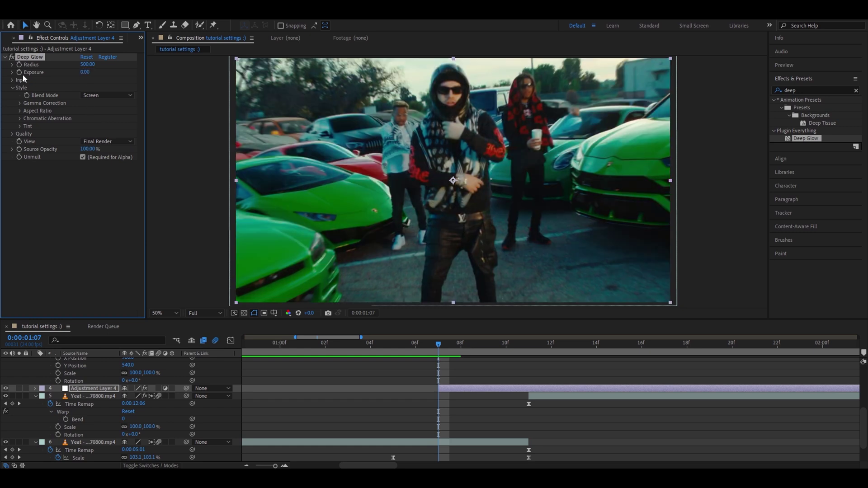
- Find the Turbulent Displace effect and apply it to the Deep Glow adjustment layer
click(813, 90)
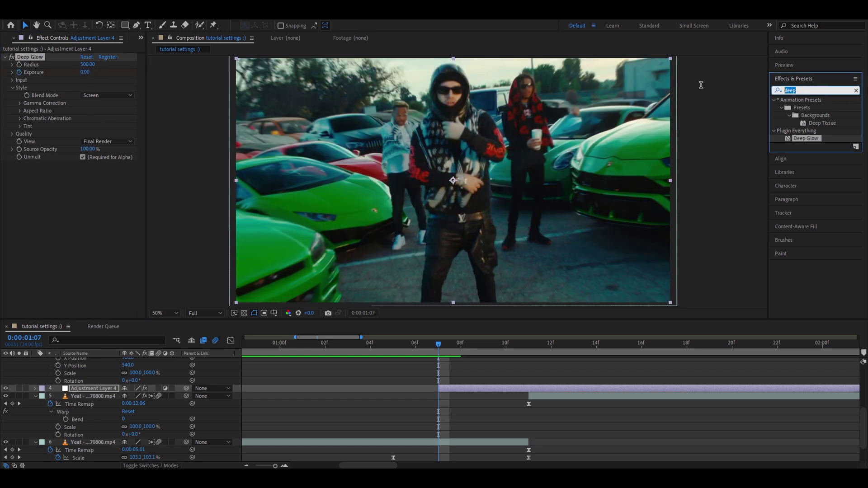
text(turbul;e)
key(BackSpace)
key(BackSpace)
text(ent)
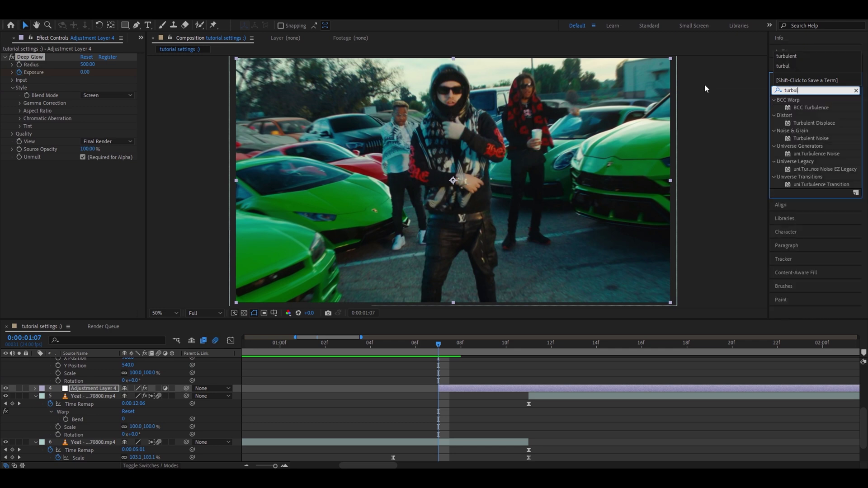
drag(813, 107, 83, 93)
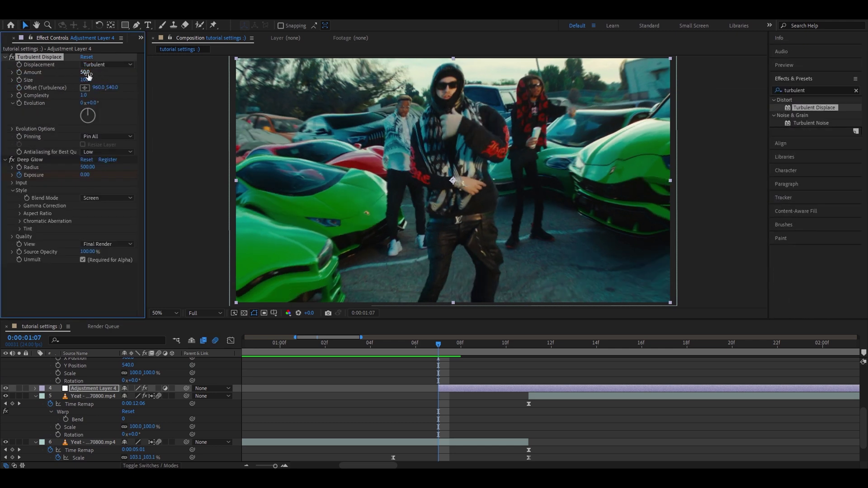
- Keyframe the Turbulent Displace Amount at 0 at 0:00:01:07 and set its Size to 250
click(87, 73)
text(0)
key(Return)
click(87, 80)
key(Return)
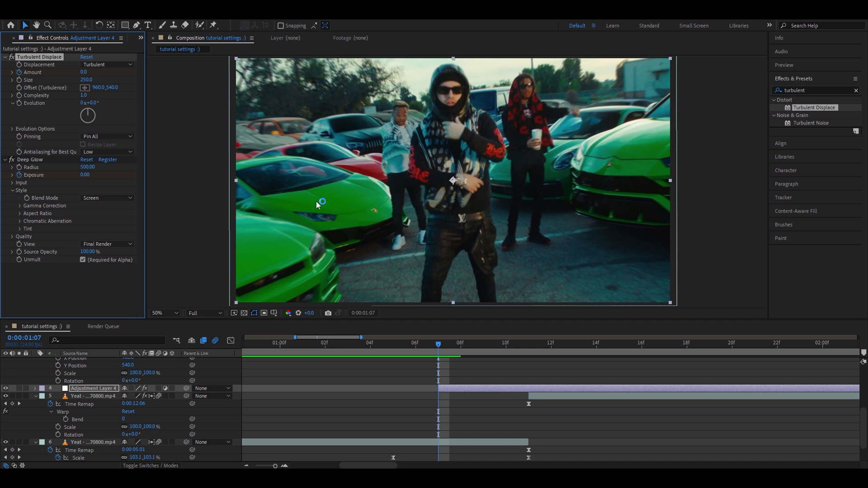
- At 0:00:01:11, keyframe the adjustment layer's Turbulent Displace Amount at 61 and Deep Glow Exposure at 0.5
drag(450, 350, 532, 352)
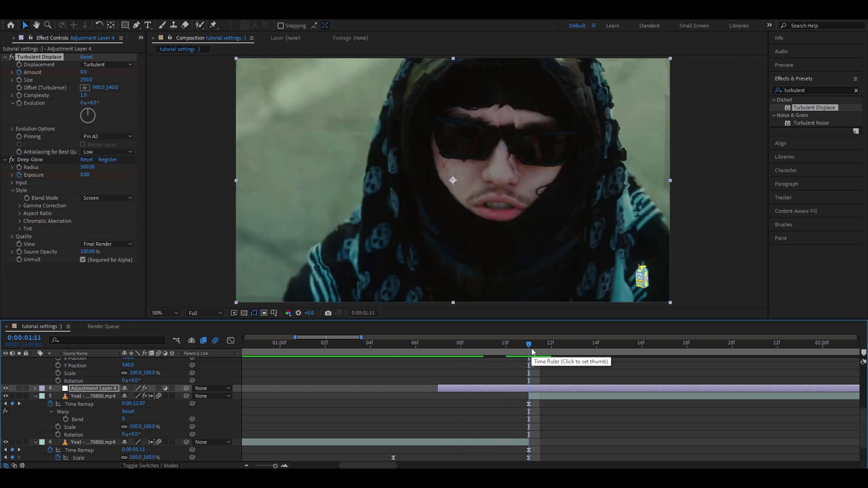
key(u)
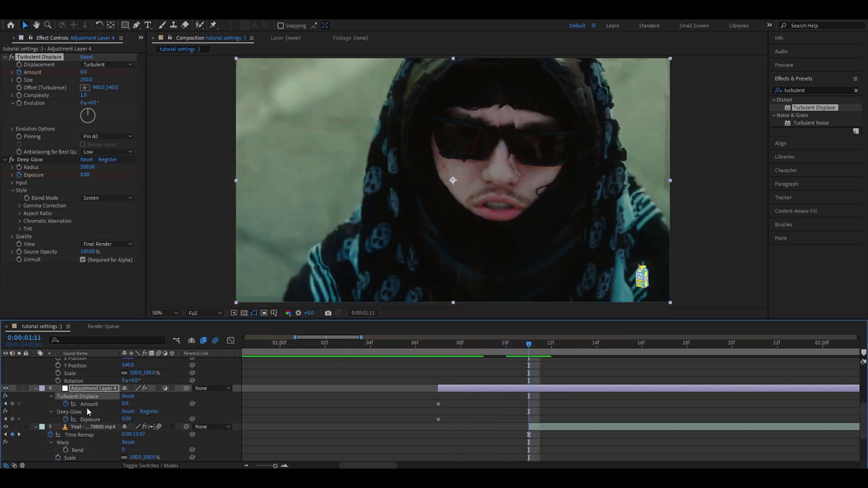
click(125, 404)
text(61)
key(Return)
click(126, 419)
text(0.5)
key(Return)
- Split the adjustment layer at 0:00:01:13 and delete the part after the split
drag(532, 349, 551, 349)
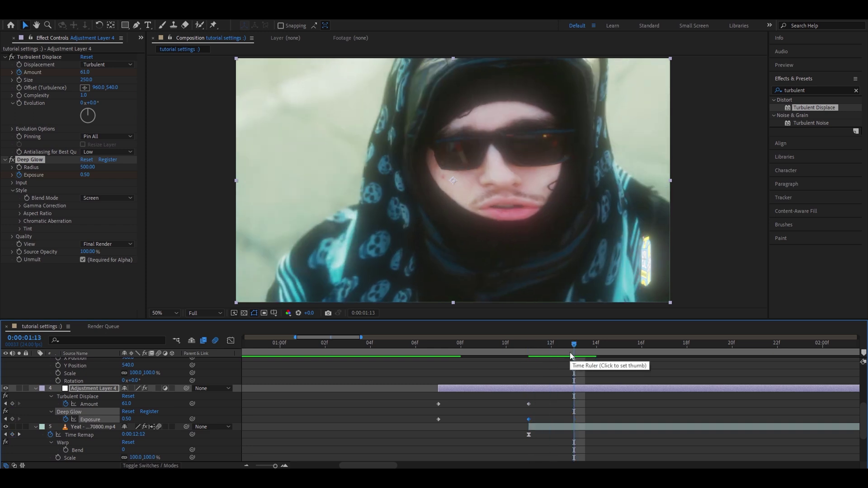
key(ctrl+shift+d)
key(Delete)
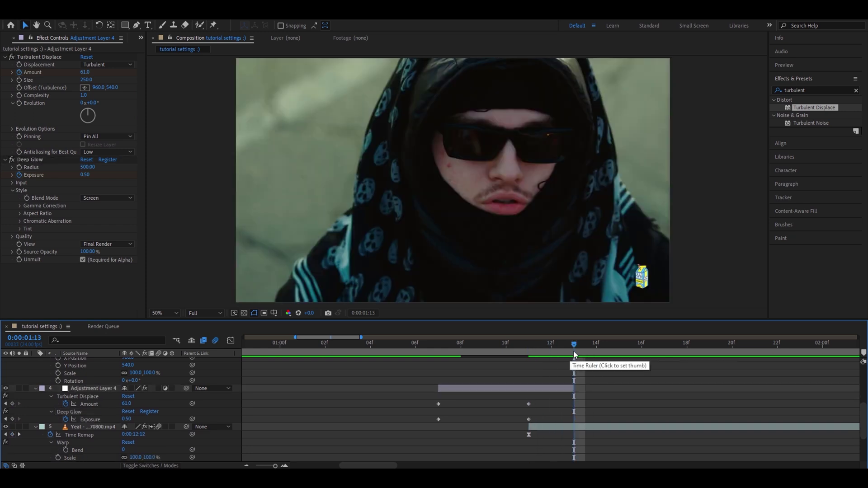
- Keyframe Amount and Exposure at 0 at 0:00:01:13, and apply Easy Ease to all keyframes of both properties
click(567, 388)
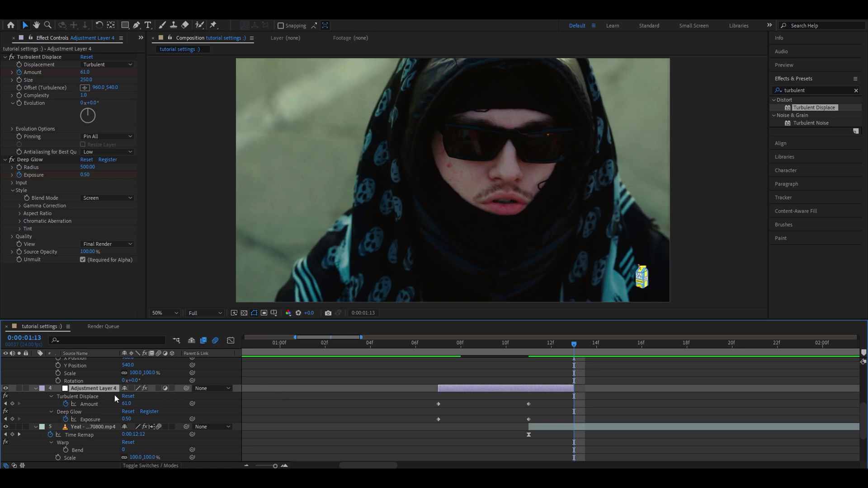
click(126, 403)
text(0)
key(Return)
click(128, 419)
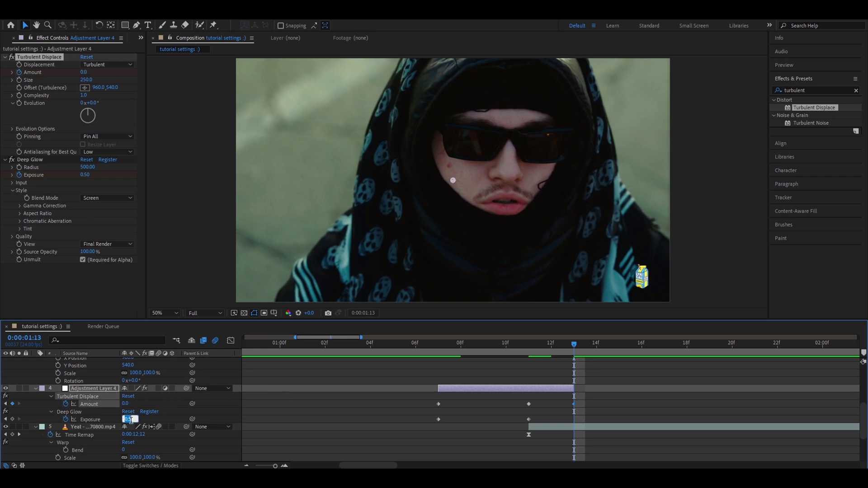
text(0)
key(Return)
drag(426, 402, 600, 426)
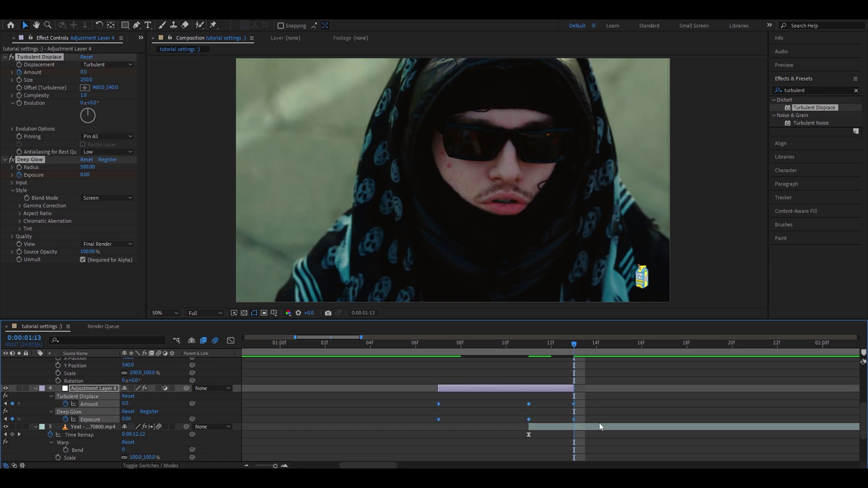
key(F9)
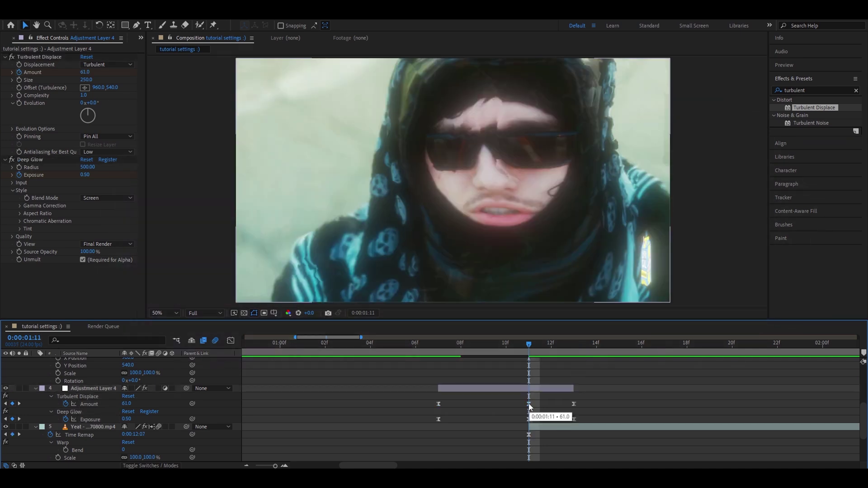
- Reshape the Turbulent Displace Amount value curve with longer handles for a steeper start, a broader peak and a sharper fall
click(529, 403)
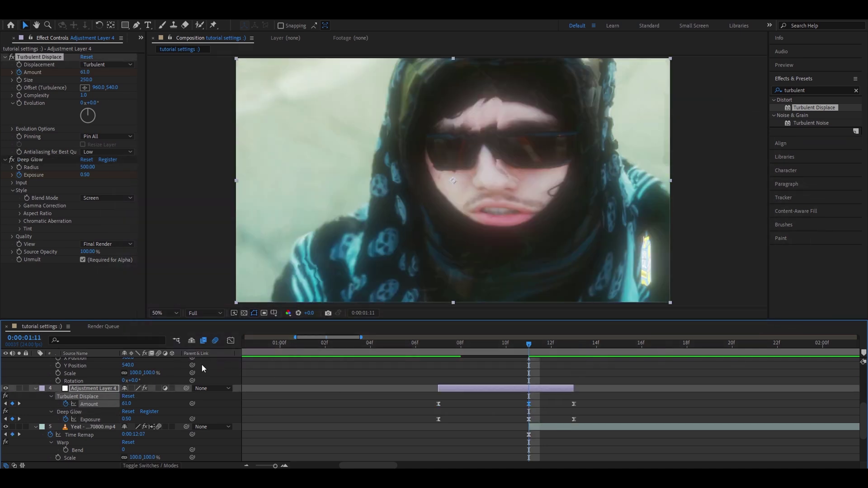
click(230, 341)
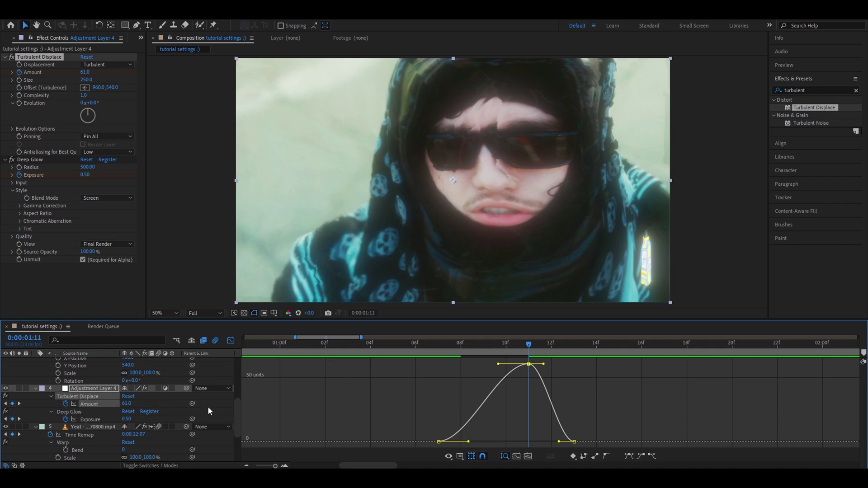
drag(468, 442, 478, 420)
drag(498, 364, 475, 377)
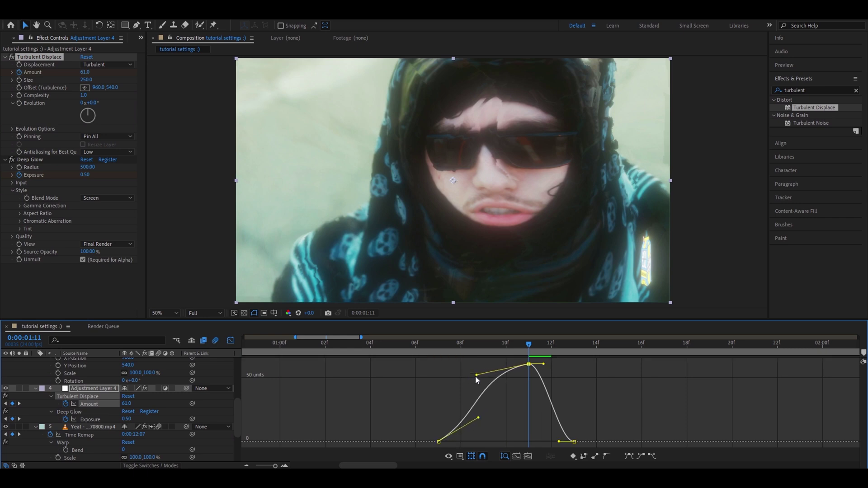
drag(544, 364, 573, 376)
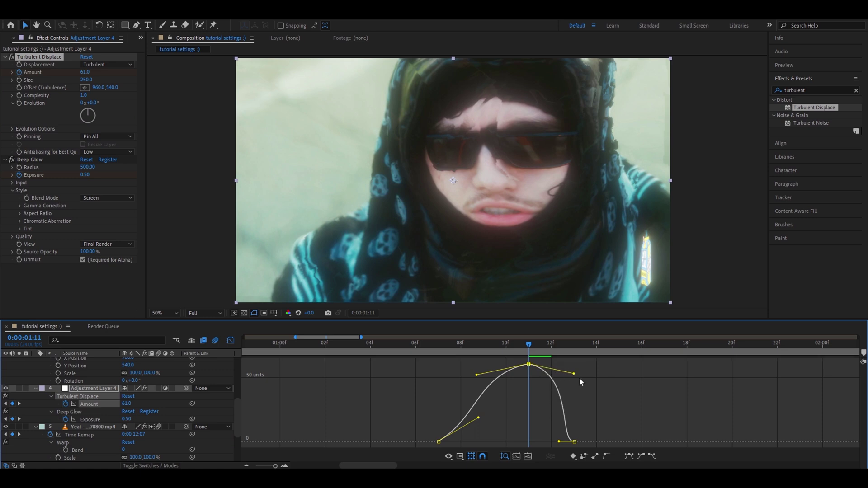
drag(559, 441, 552, 438)
click(439, 441)
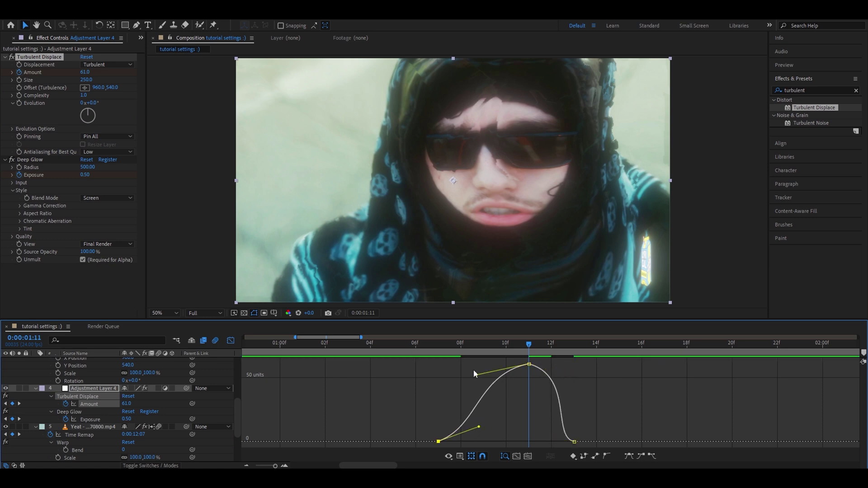
- Lengthen the ease handles at the start and end of the Deep Glow Exposure curve for a sharper rise and softer landing
drag(522, 352, 513, 354)
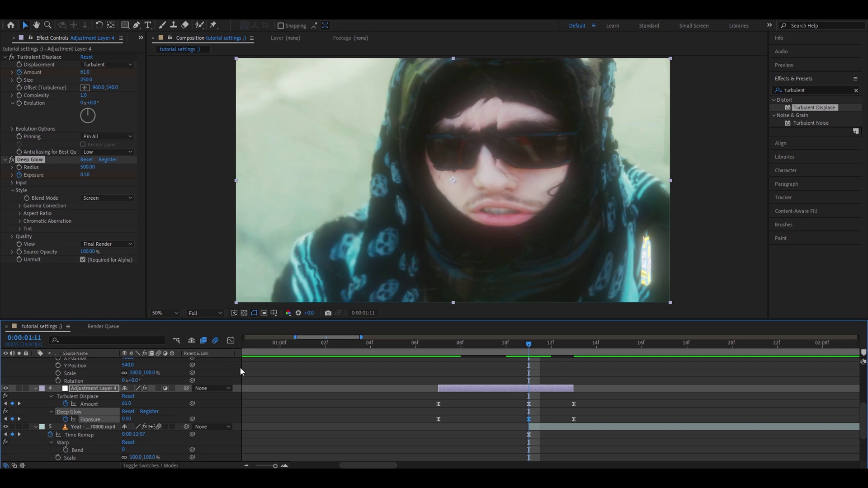
click(231, 340)
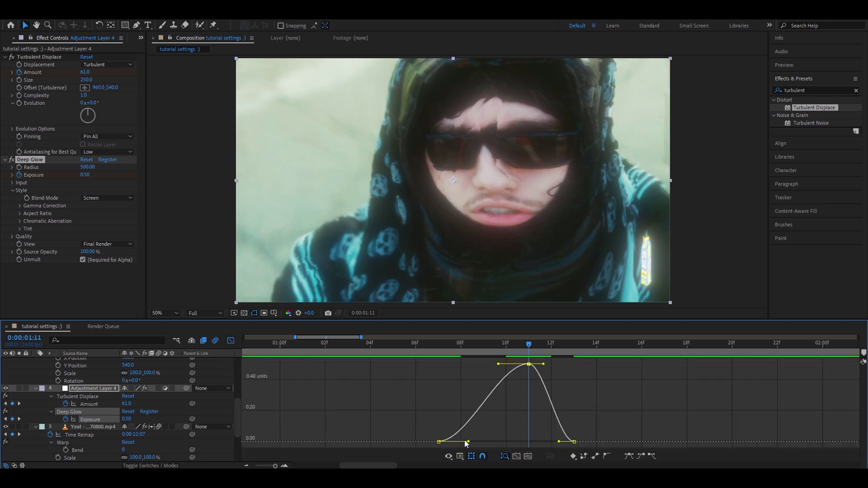
drag(468, 442, 487, 441)
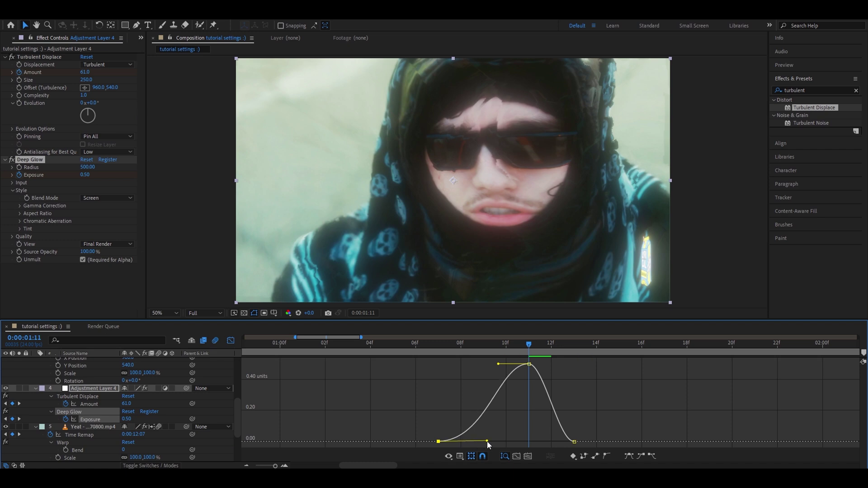
drag(498, 365, 503, 364)
drag(558, 442, 548, 442)
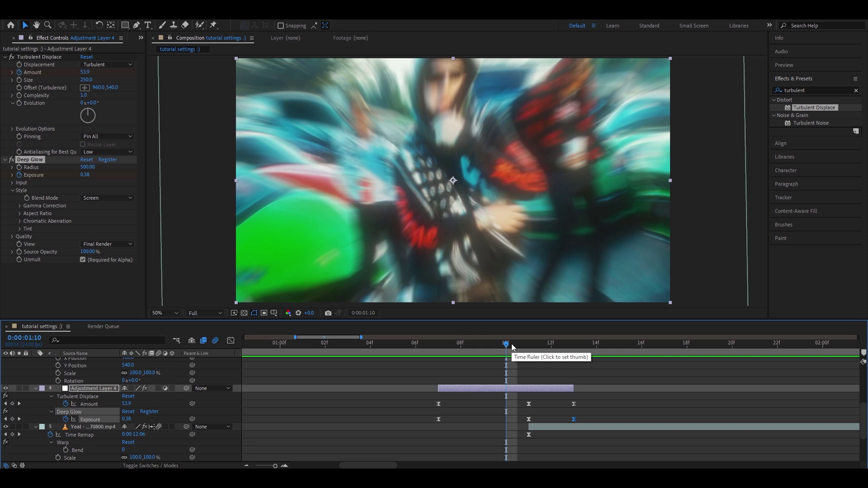
click(505, 380)
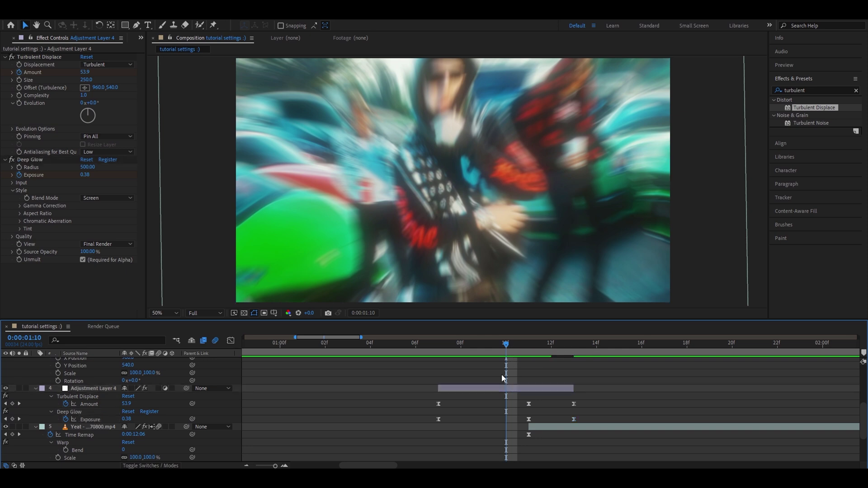
- Add a new adjustment layer above the glow adjustment layer, trimmed to run from 0:00:01:10 to 0:00:01:13
scroll(504, 381, up, 3)
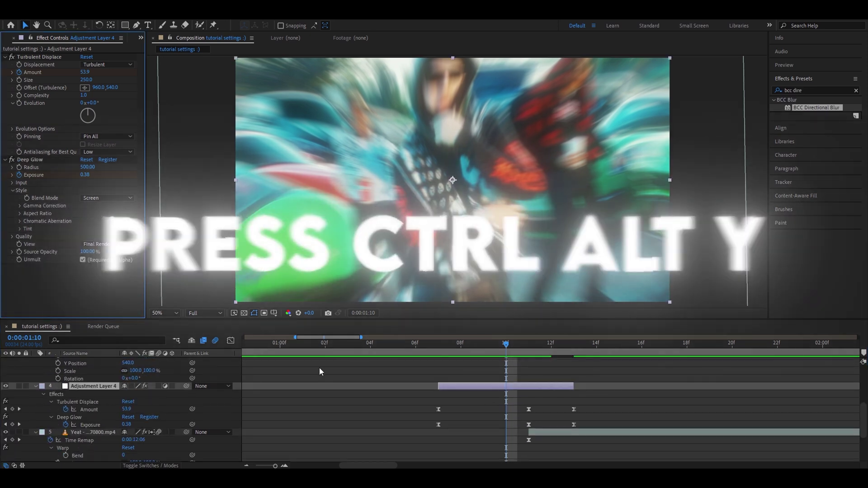
key(ctrl+alt+y)
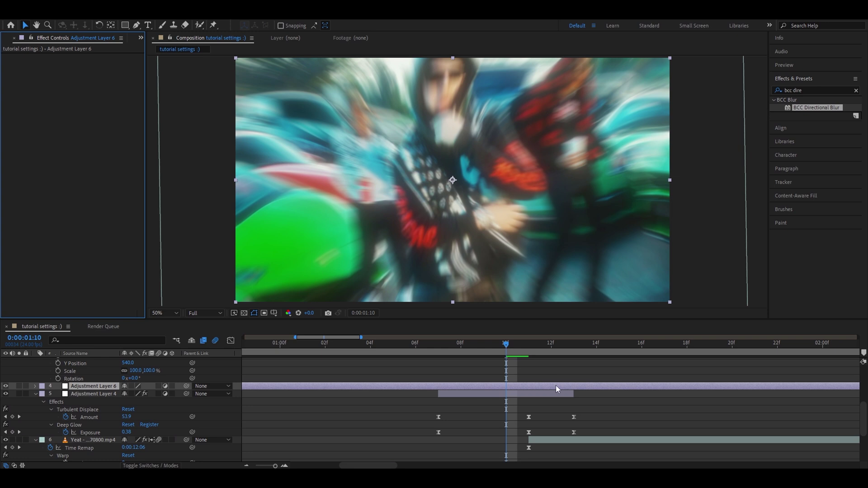
key(ctrl+shift+d)
click(490, 394)
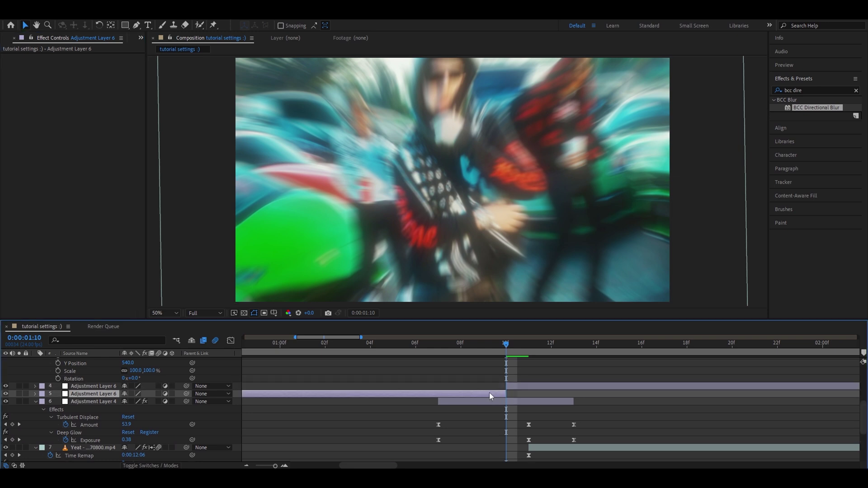
key(Delete)
drag(539, 352, 506, 351)
click(579, 386)
key(ctrl+shift+d)
key(Delete)
- Apply BCC Directional Blur to the new adjustment layer and keyframe its Blur Amount at 100 at 0:00:01:10
drag(804, 108, 538, 386)
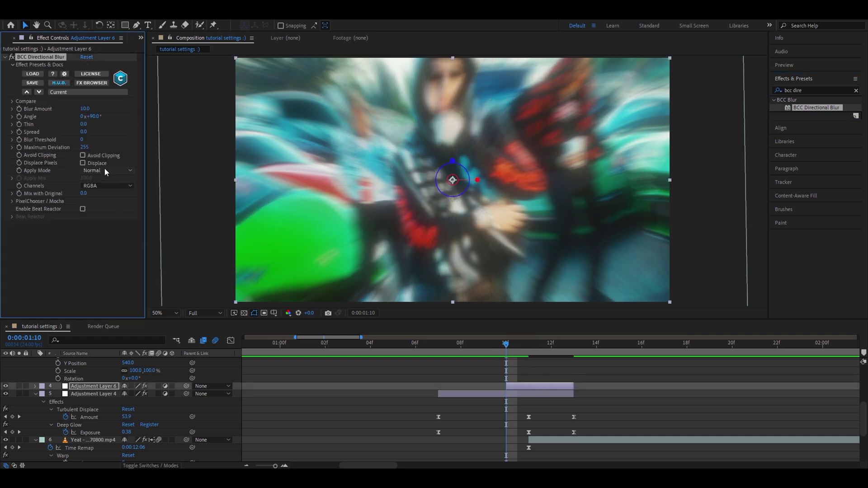
click(86, 109)
text(100)
key(Return)
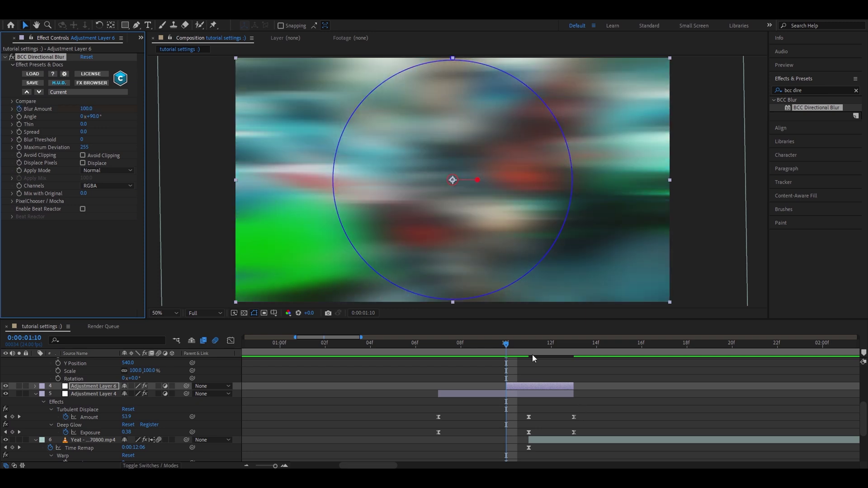
- Keyframe the BCC Directional Blur Amount at 0 at the end of the adjustment layer
drag(510, 349, 574, 351)
click(92, 108)
text(0)
key(Return)
- Keyframe the second Yeat clip's Scale at 70% at the clip's start, 0:00:01:11
mouse_move(570, 356)
mouse_down()
mouse_move(527, 348)
mouse_move(575, 349)
mouse_move(414, 347)
mouse_move(565, 351)
mouse_up()
scroll(567, 370, down, 3)
click(568, 372)
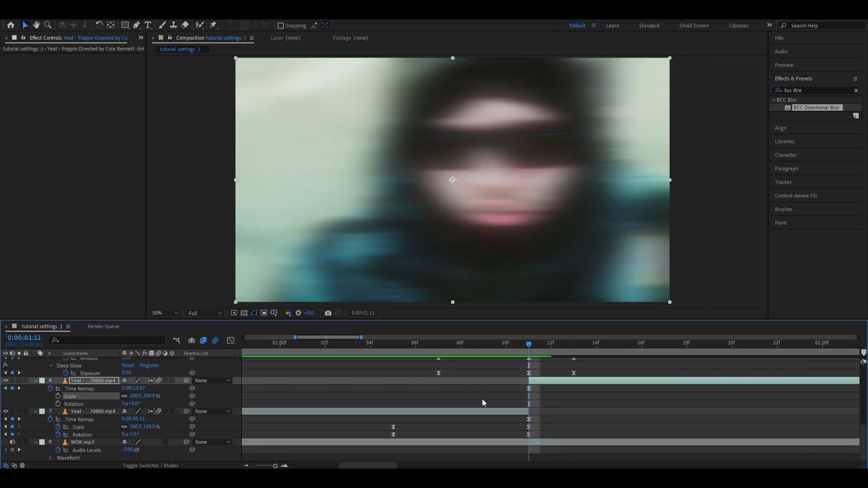
click(482, 400)
drag(505, 348, 529, 347)
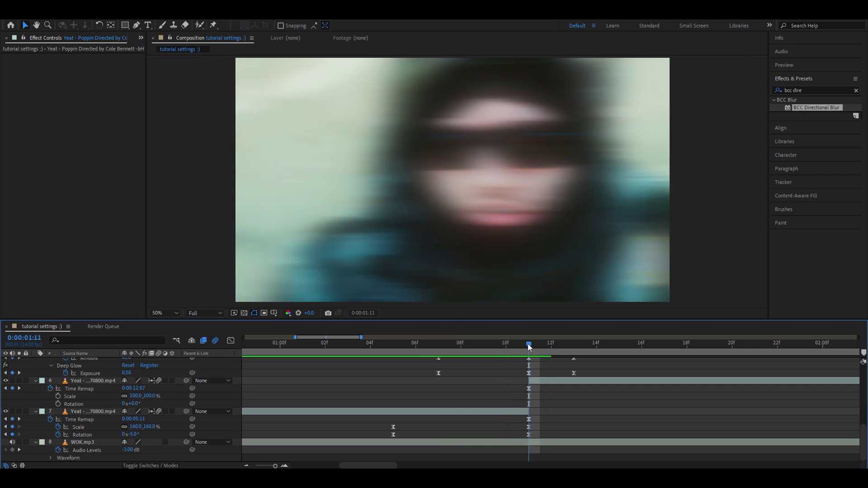
click(540, 381)
click(78, 395)
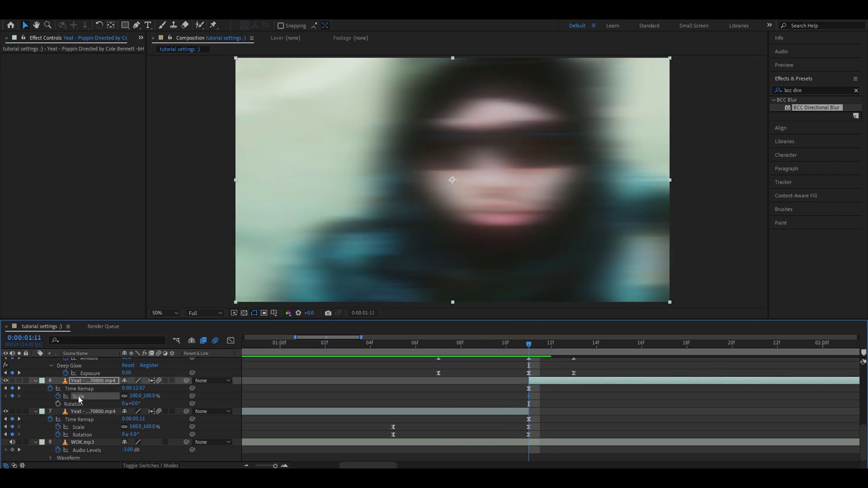
click(136, 396)
text(70)
key(Return)
- Keyframe the second Yeat clip's Scale at 105% at 0:00:01:17
drag(601, 348, 661, 352)
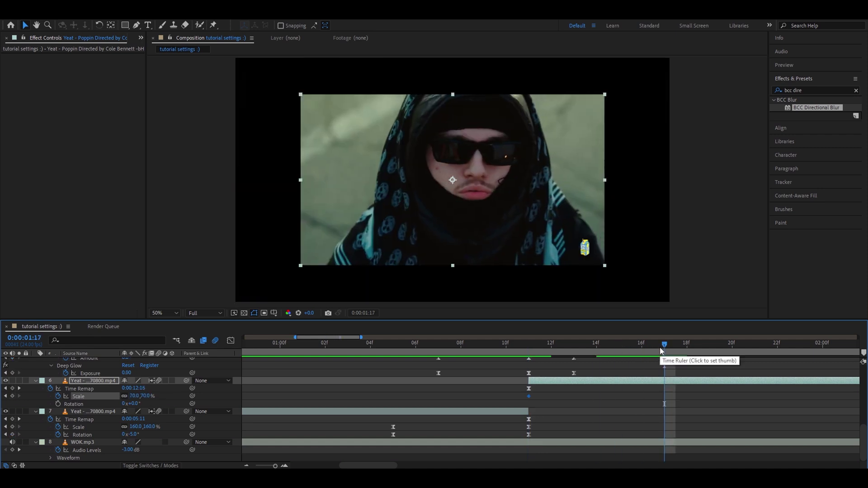
click(134, 396)
text(105)
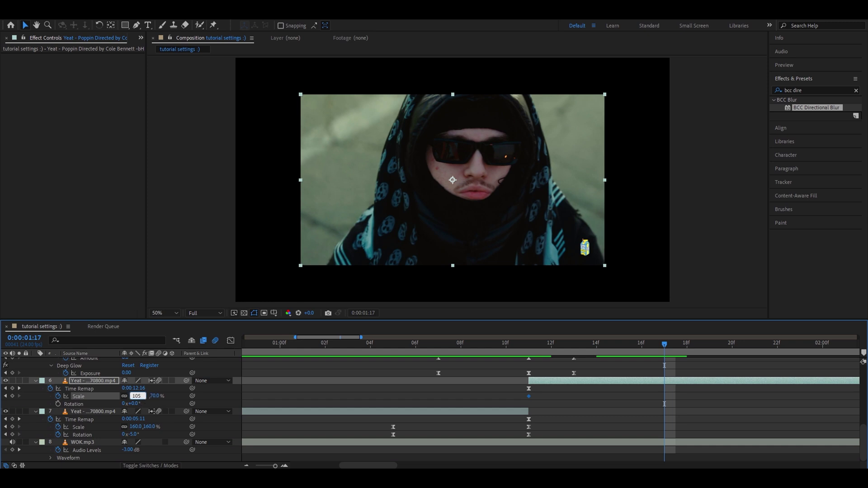
key(Return)
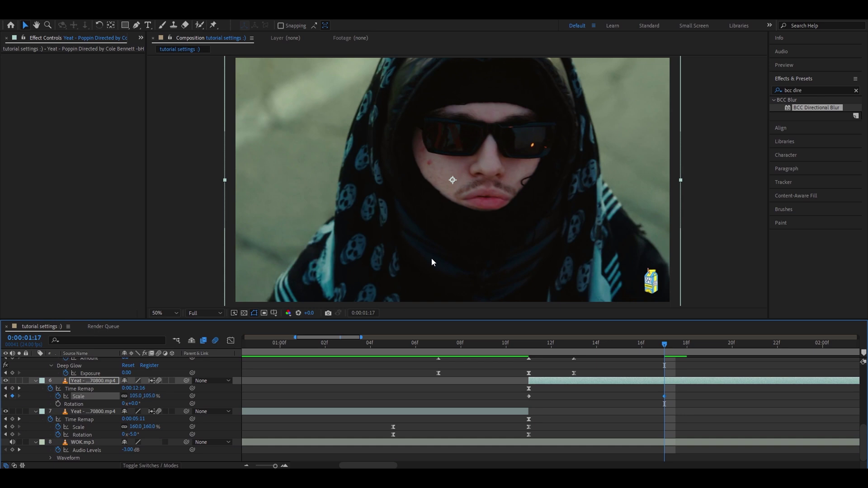
- Easy-ease the second Yeat clip's Scale keyframes and shape their curve to rise steeply at the start and settle slowly
drag(516, 393, 692, 401)
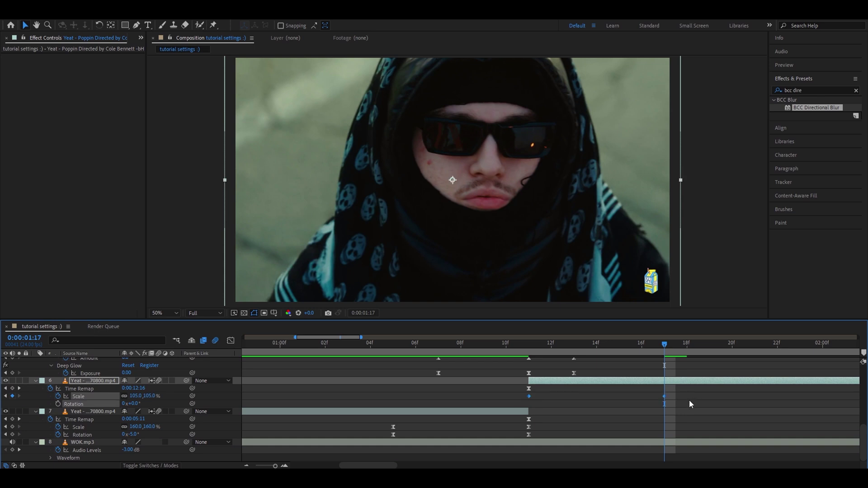
key(F9)
click(230, 341)
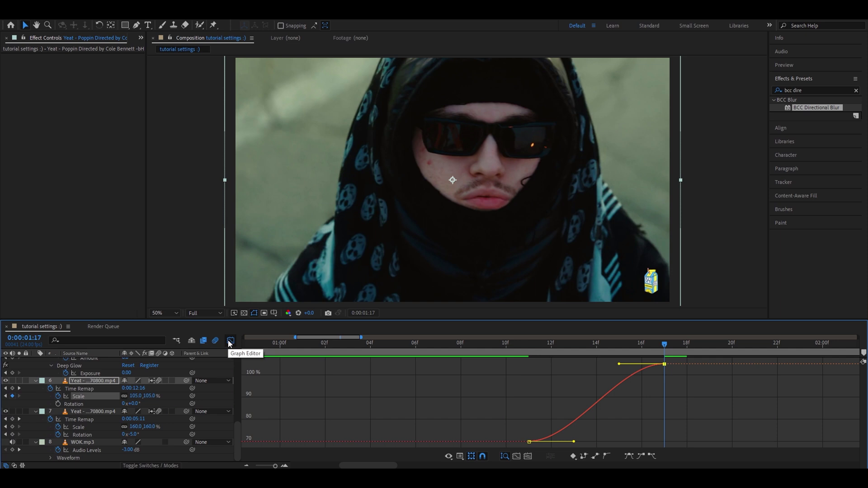
drag(628, 341, 557, 349)
drag(574, 441, 520, 373)
drag(618, 364, 543, 369)
click(529, 343)
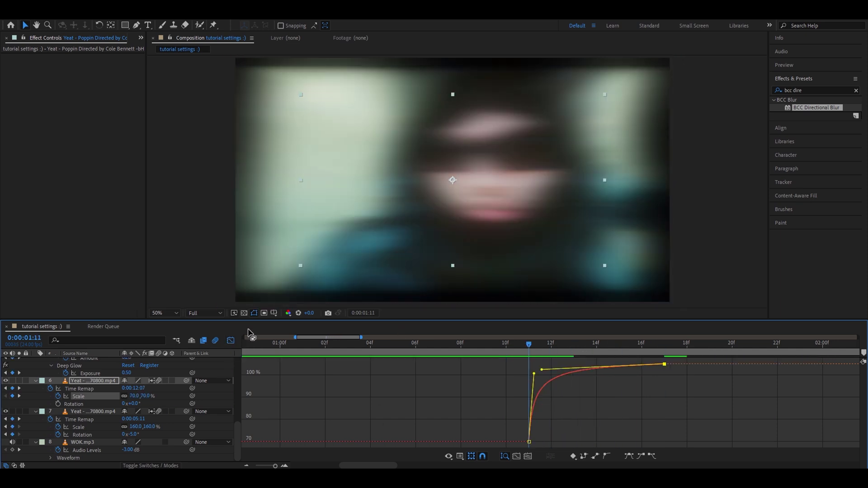
click(230, 341)
- Apply Motion Tile to the second Yeat clip with Output Width 350 and Output Height 400
click(815, 89)
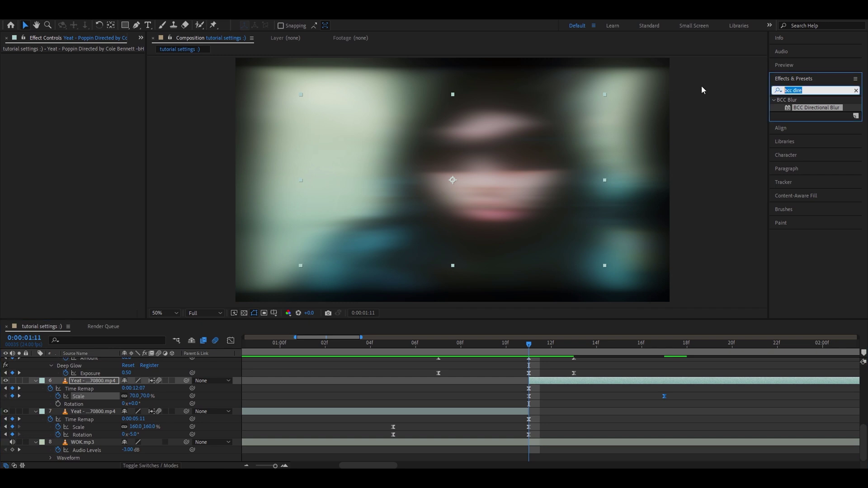
text(motion tile)
double_click(805, 107)
click(88, 95)
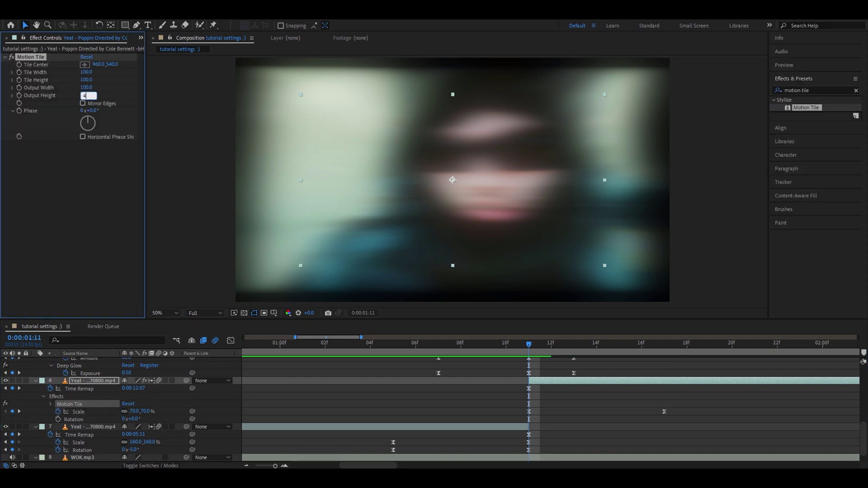
click(85, 88)
text(350)
key(Return)
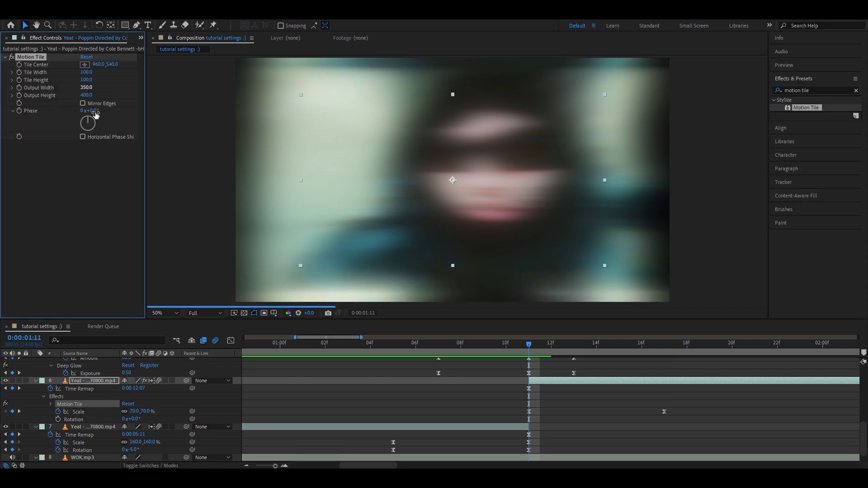
- Keyframe the second Yeat clip's Scale at 105% and Rotation at 0° at 0:00:02:01
click(465, 345)
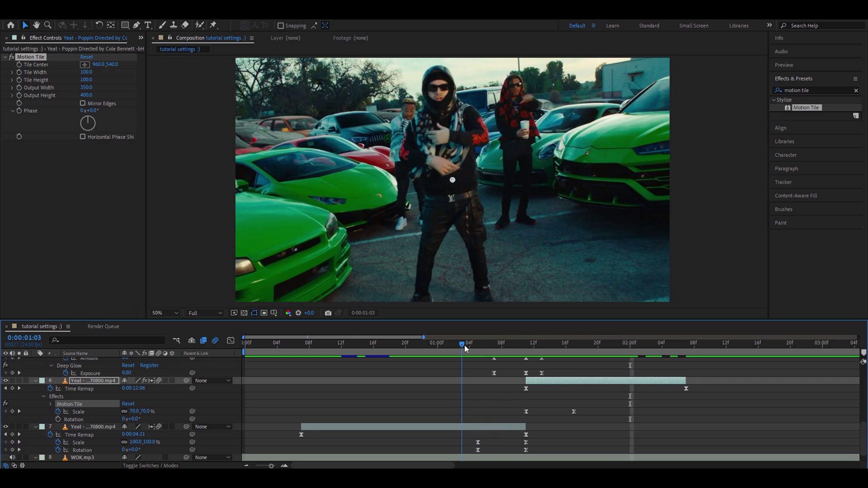
drag(468, 345, 640, 351)
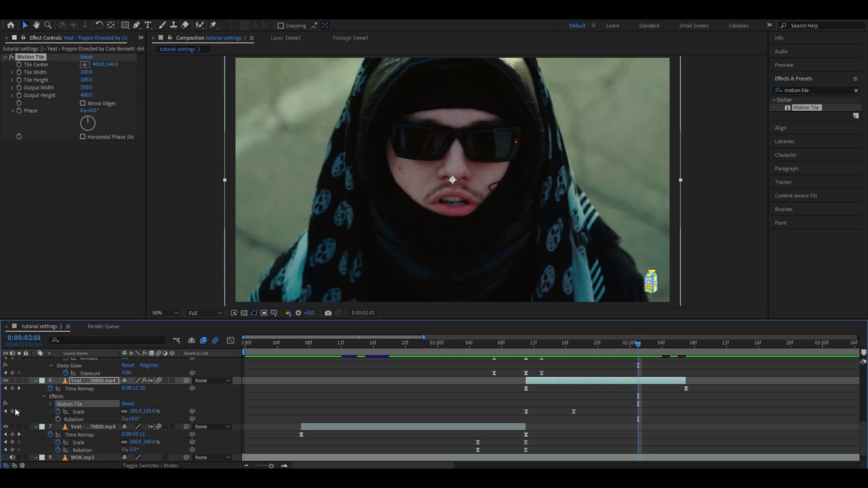
key(r)
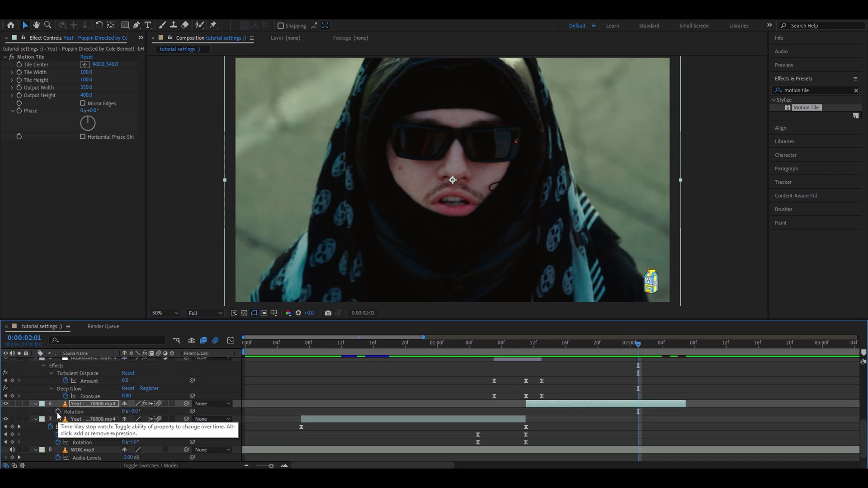
click(58, 412)
key(u)
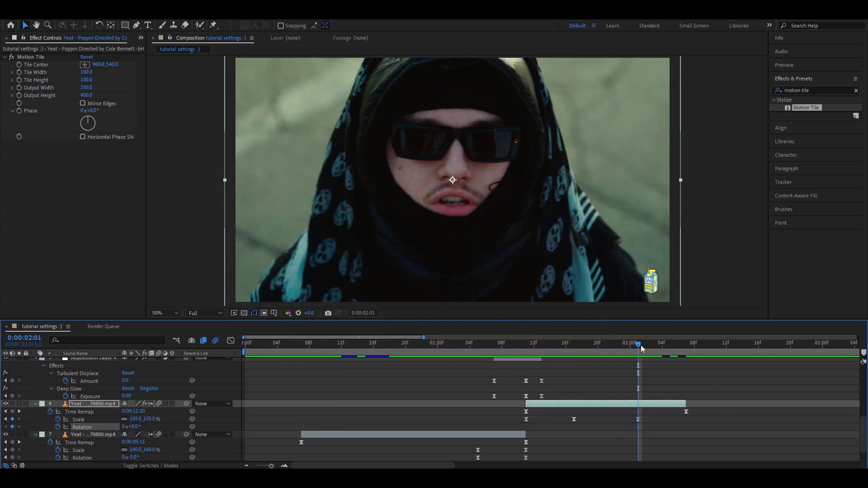
- Keyframe the second Yeat clip's Scale at 70% and Rotation at 7° at the clip's end, 0:00:02:07
drag(641, 348, 686, 348)
click(135, 419)
text(70)
key(Tab)
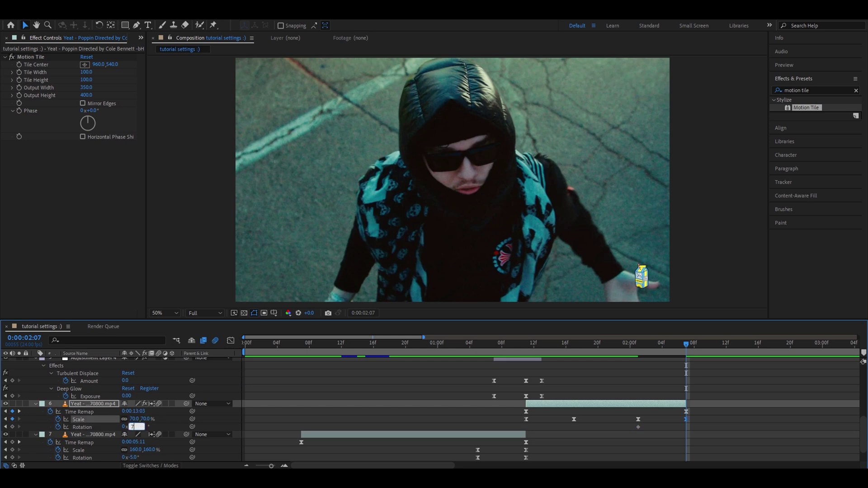
text(7)
key(Return)
- Shape the Scale curve between 0:00:02:01 and 0:00:02:07 to start slowly and drop steeply at the end
click(230, 340)
drag(595, 439, 610, 378)
key(Page_Up)
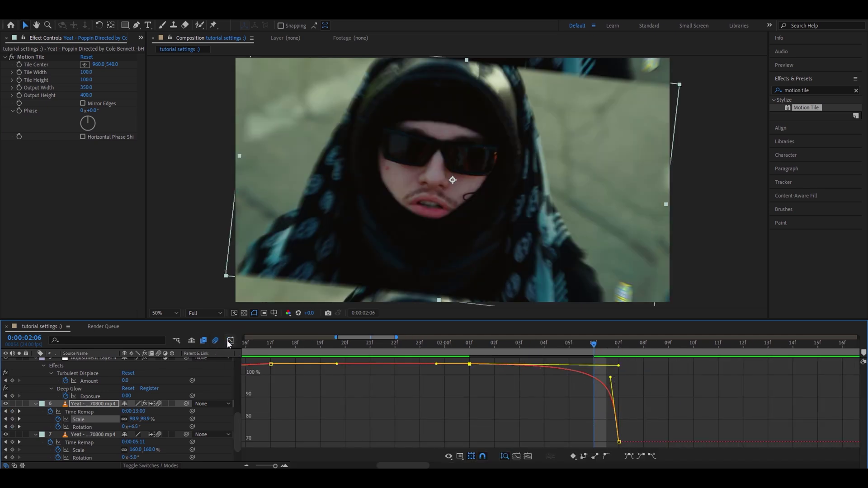
click(229, 341)
- Shape the second Yeat clip's Rotation curve so most of the turn happens just before the clip's end
click(618, 426)
click(230, 340)
drag(567, 441, 614, 439)
key(Page_Up)
click(230, 341)
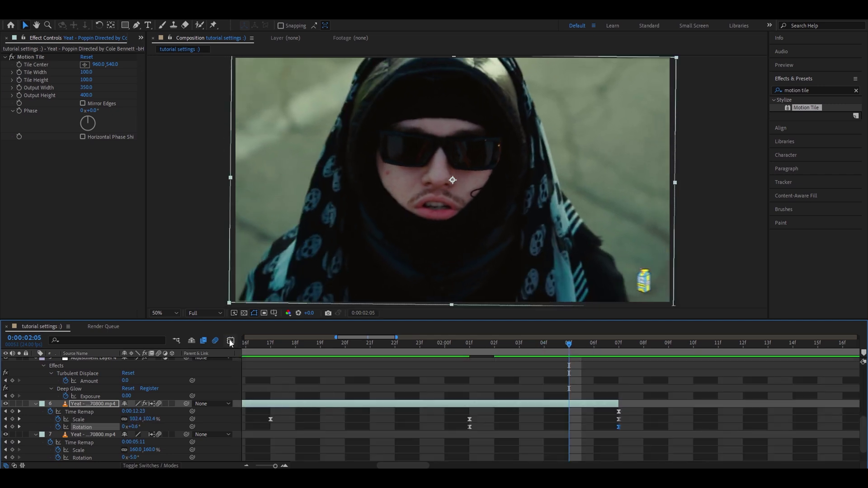
- Add the Warp effect to the second Yeat clip above Motion Tile, with Bend set to 0
drag(571, 346, 470, 346)
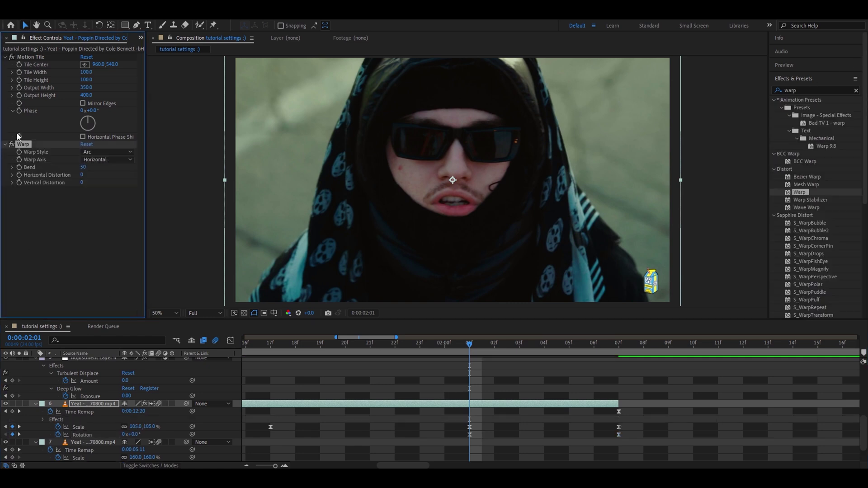
drag(24, 144, 44, 57)
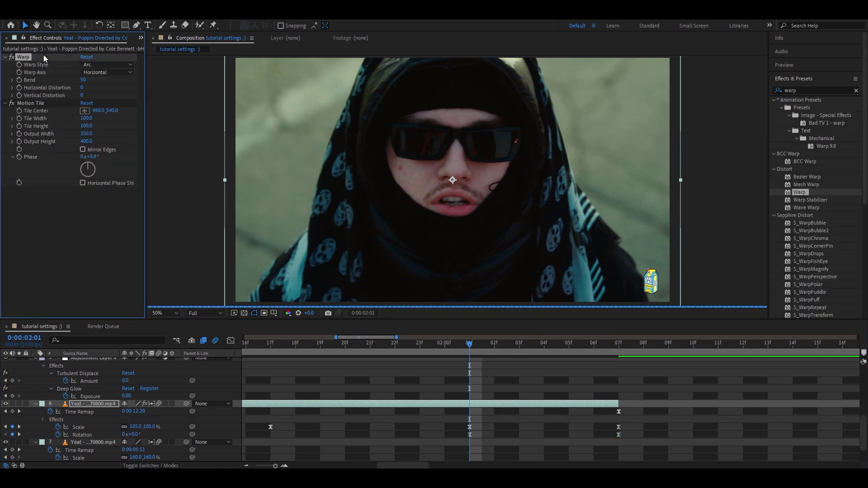
click(83, 80)
text(0)
key(Return)
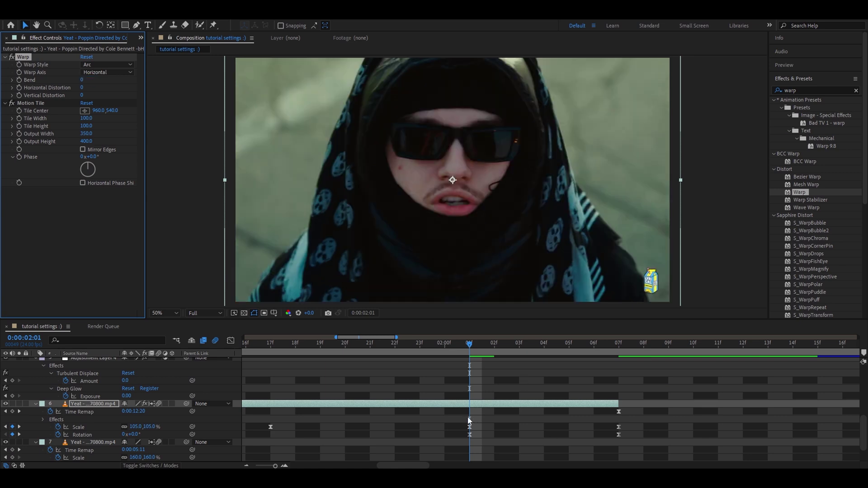
- Keyframe Warp's Bend at 0 at 0:00:02:01 and at -100 at the clip's end, 0:00:02:07
key(u)
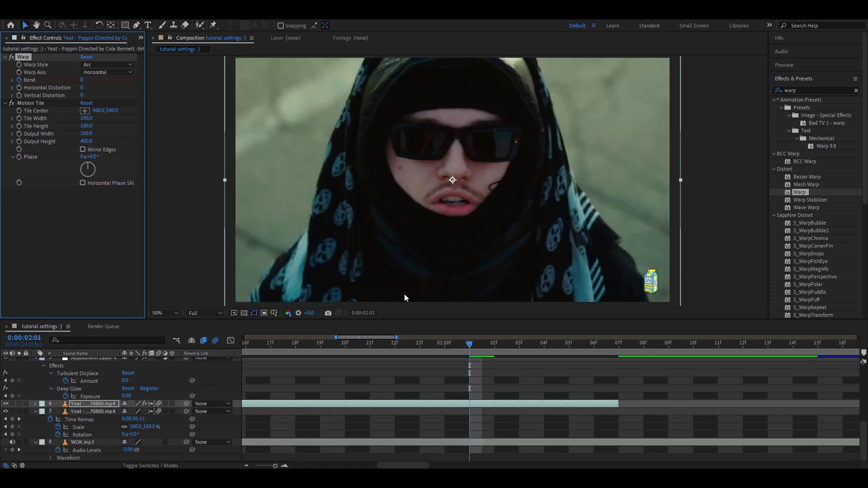
key(u)
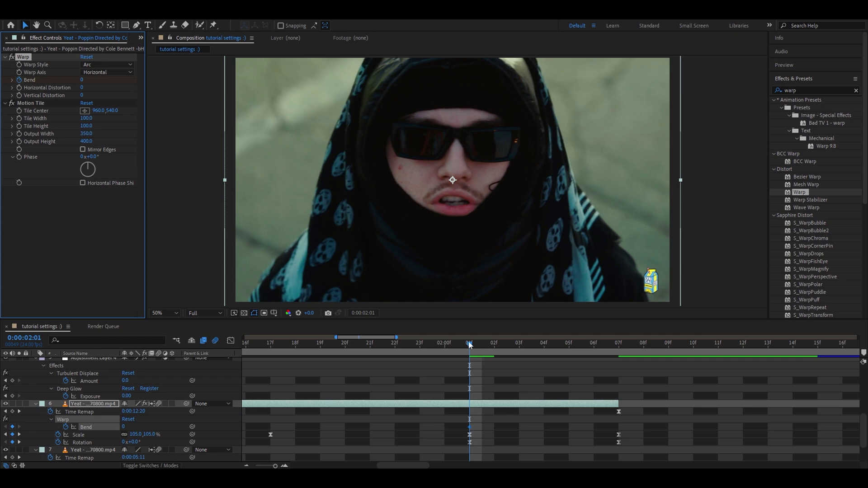
drag(469, 345, 618, 344)
click(125, 427)
text(-100)
key(Return)
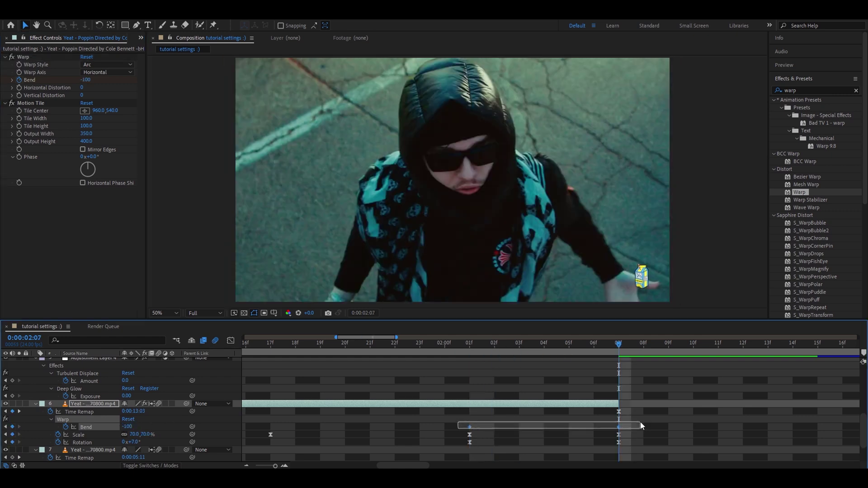
- Shape the eased Bend curve to start slowly and accelerate toward the clip's end
click(230, 341)
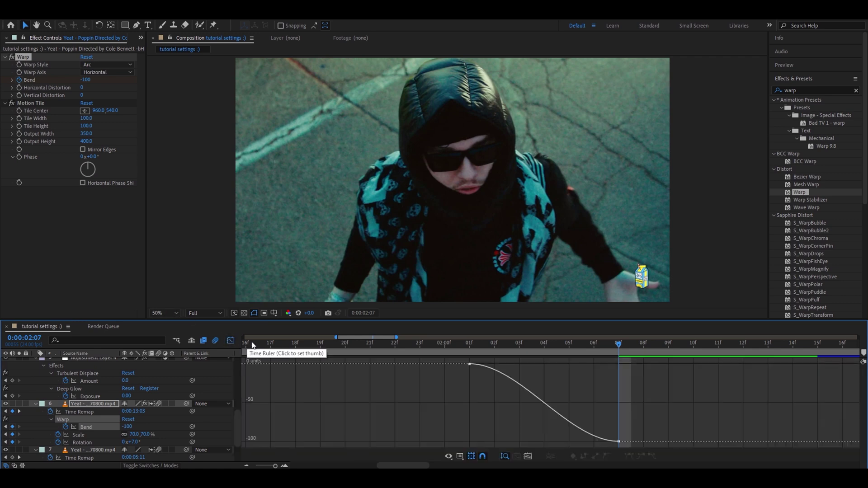
drag(622, 364, 622, 363)
drag(569, 441, 571, 401)
click(232, 340)
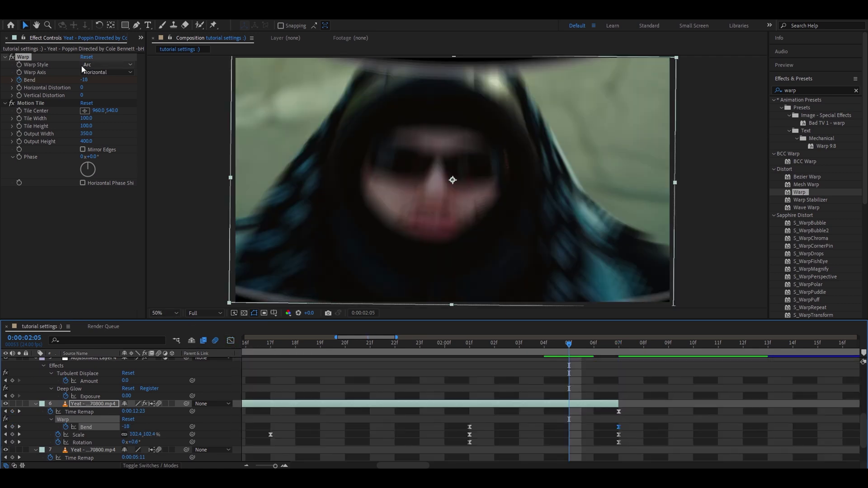
- Set the Warp Style to FishEye
click(83, 69)
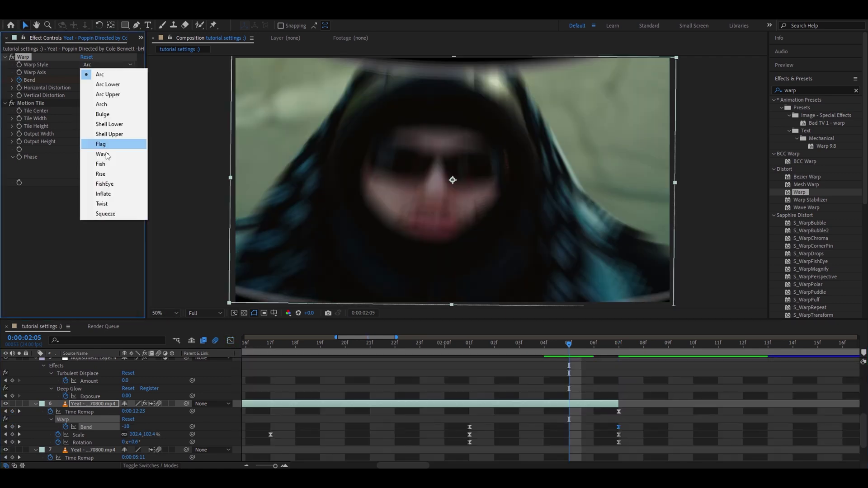
click(113, 184)
key(Page_Down)
- Create an adjustment layer above the third Yeat clip and trim away everything before 0:00:02:06
scroll(600, 390, up, 5)
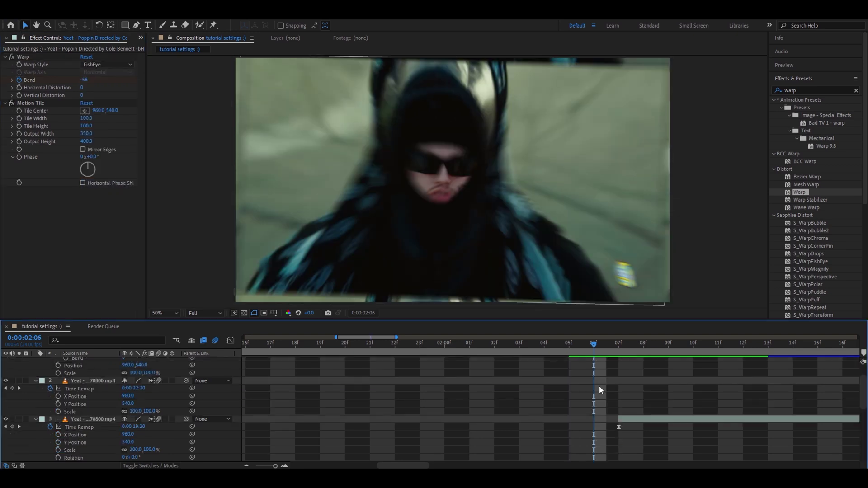
key(ctrl+alt+y)
key(ctrl+shift+d)
click(570, 369)
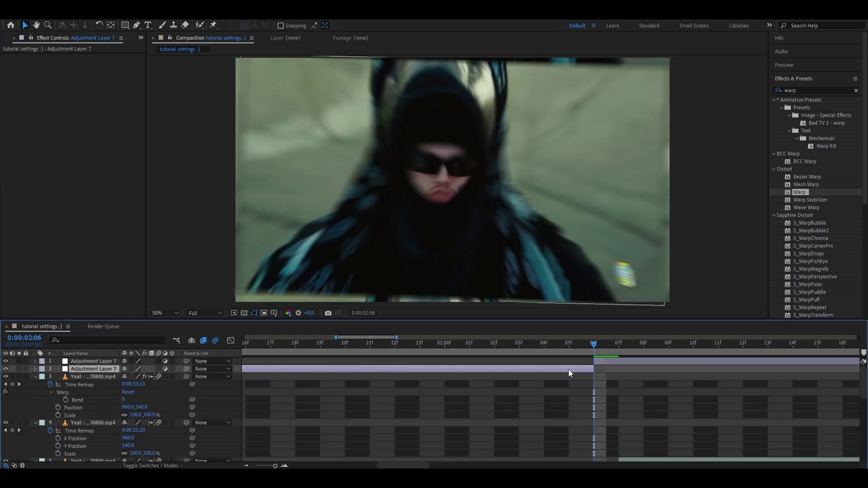
key(Delete)
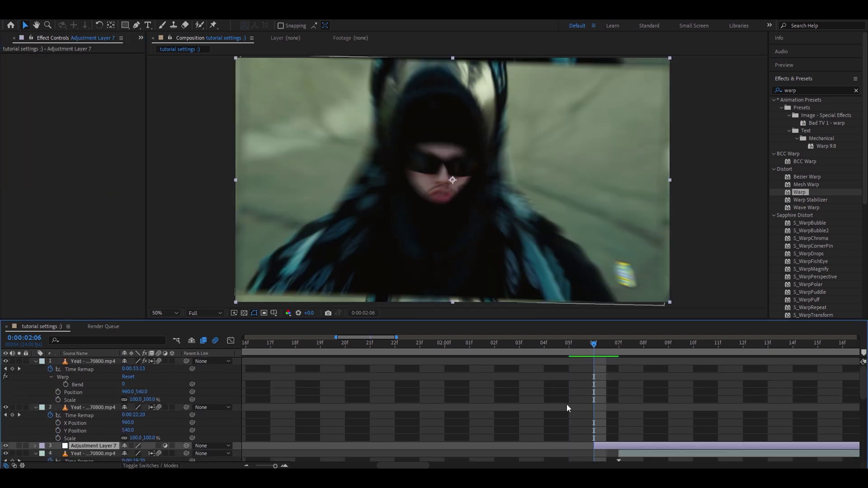
scroll(570, 398, down, 3)
drag(592, 346, 622, 346)
- Apply BCC Directional Blur to the new adjustment layer and keyframe its Blur Amount at 100 at 0:00:02:06
click(804, 91)
text(bc)
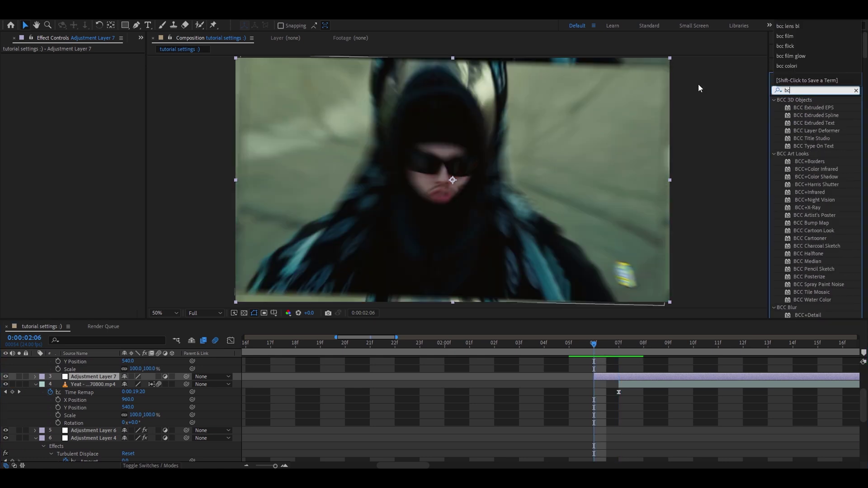
text(c direc)
drag(813, 107, 50, 145)
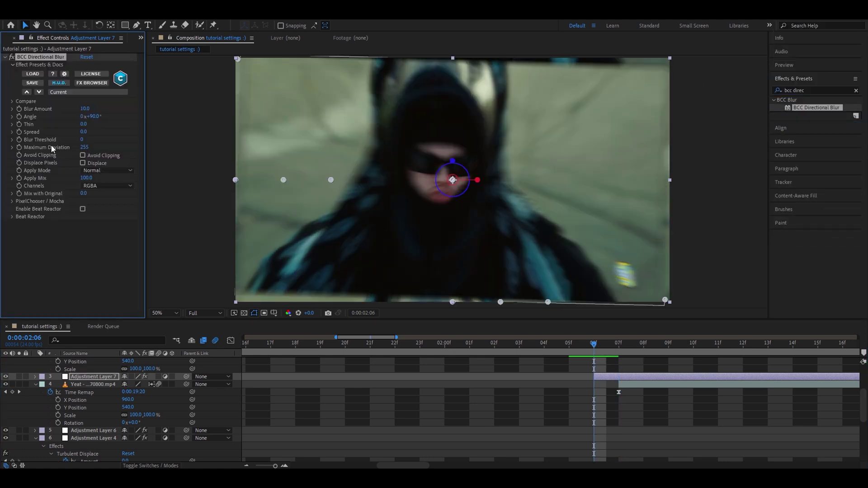
click(84, 108)
text(100)
key(Return)
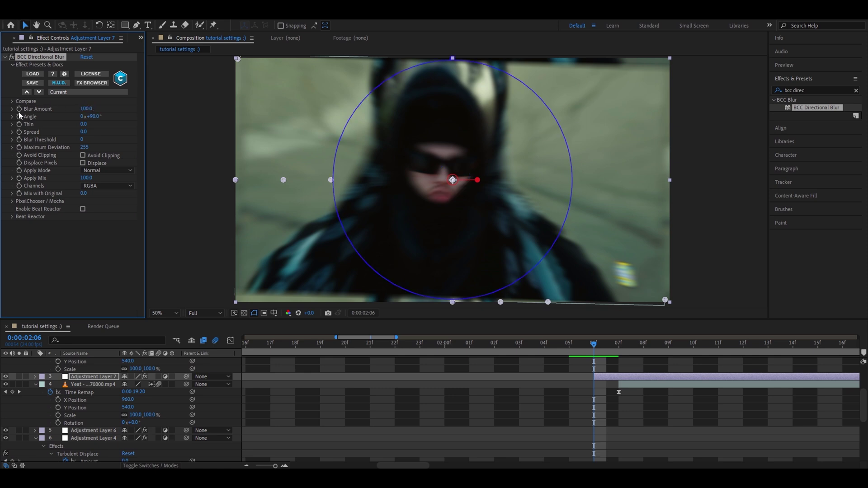
- Add S_Flicker above the directional blur on the adjustment layer, with Amplitude set to 0.26
click(809, 90)
text(s_flicker)
drag(805, 108, 45, 59)
click(95, 80)
click(99, 77)
click(90, 80)
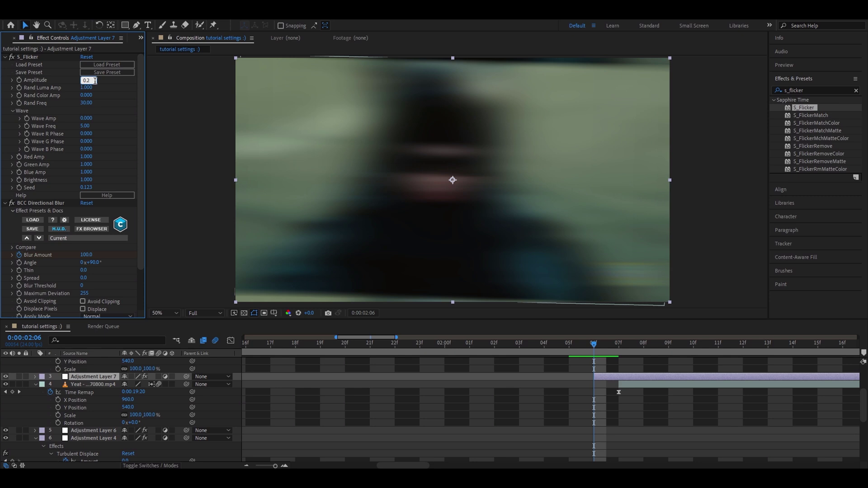
text(6)
key(Return)
- Split the adjustment layer at 0:00:02:10 and delete the part after it
drag(593, 344, 692, 344)
key(ctrl+shift+d)
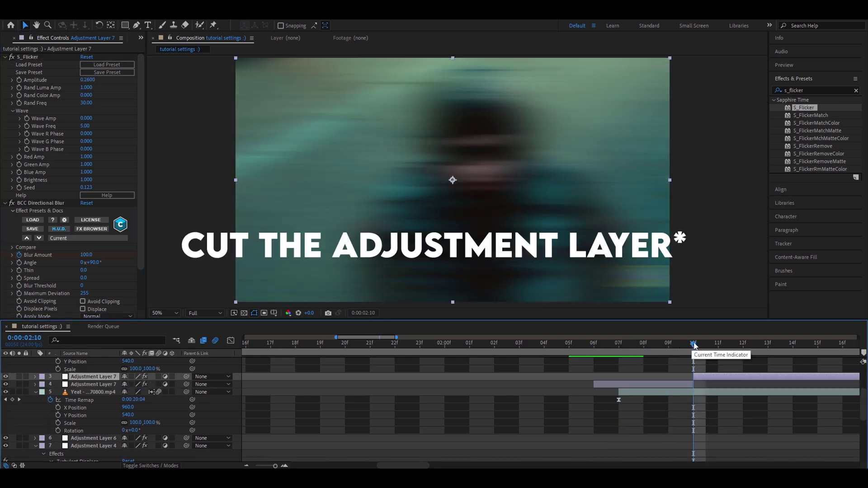
key(Delete)
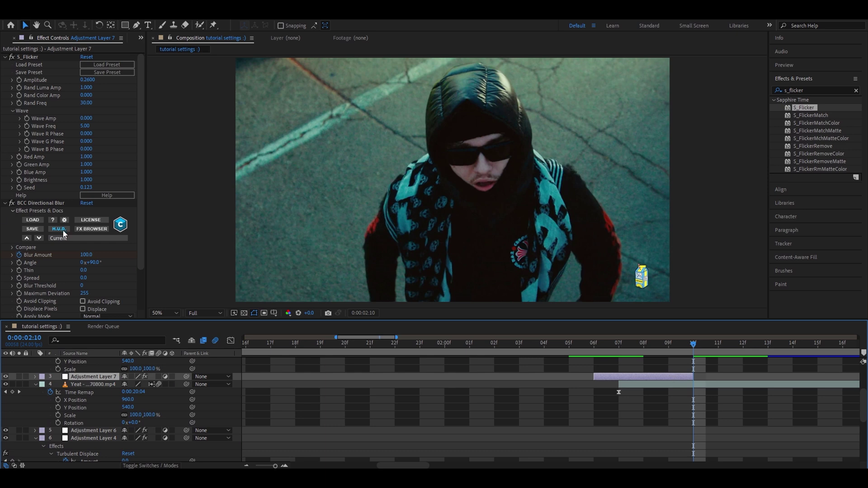
- Keyframe the directional blur's Blur Amount at 20 at the adjustment layer's end, 0:00:02:10
click(85, 254)
text(20)
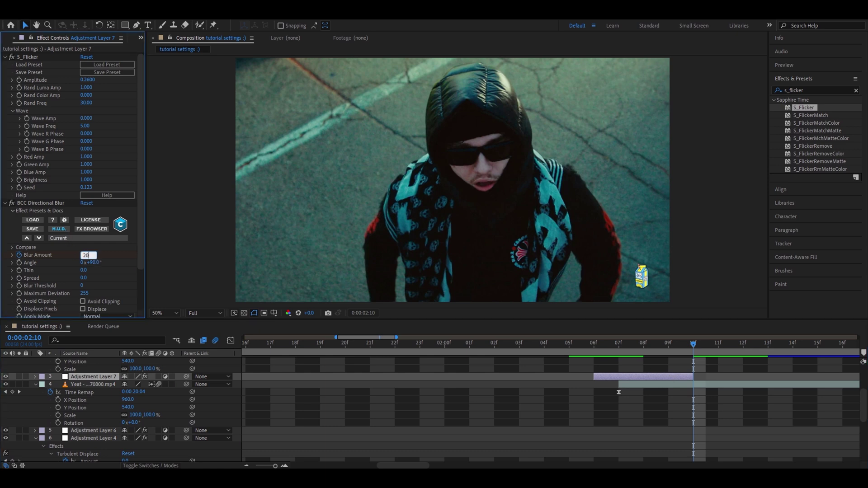
key(Return)
key(u)
- Keyframe the third Yeat clip's Scale at 120% at the clip's start, 0:00:02:07
drag(692, 345, 637, 348)
click(518, 348)
drag(525, 352, 619, 357)
click(626, 400)
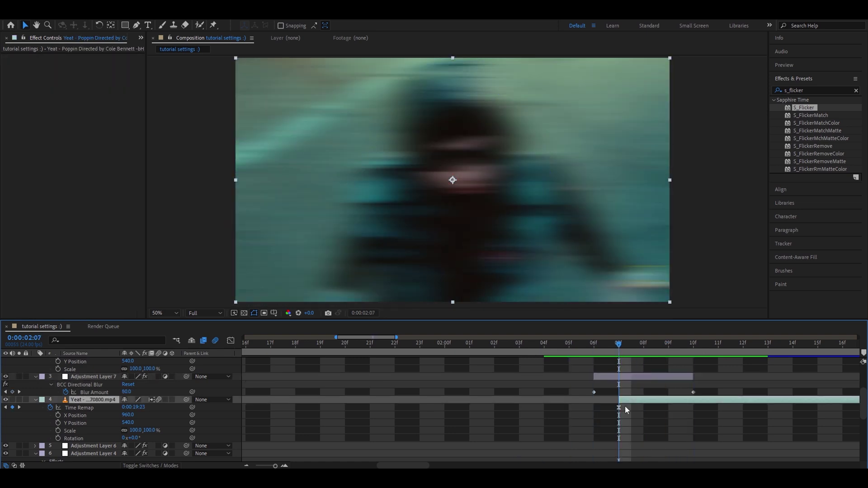
key(s)
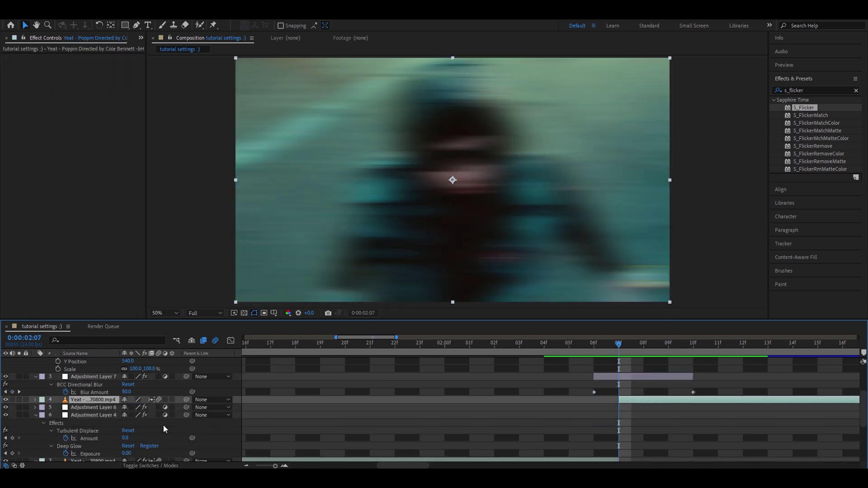
click(136, 408)
key(BackSpace)
text(120)
key(Return)
click(58, 407)
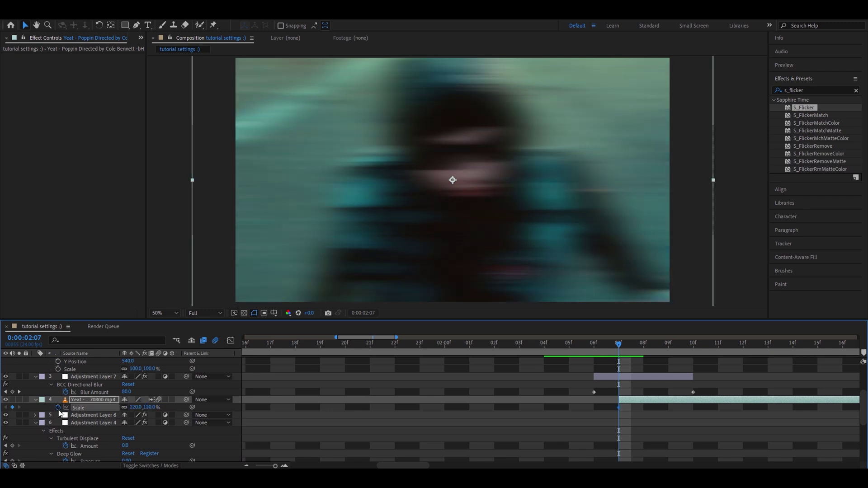
- Keyframe the third Yeat clip's Rotation at 3° at the clip's start, 0:00:02:07, and reveal all its keyframed properties
key(r)
click(136, 407)
text(3)
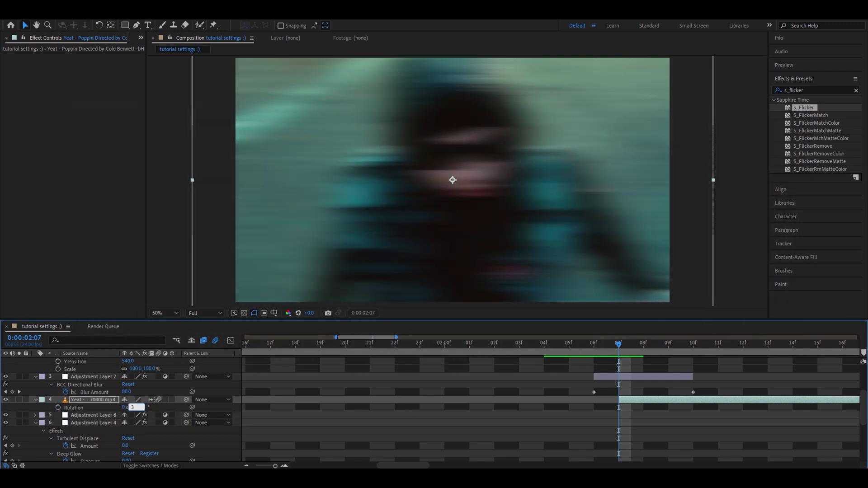
key(Return)
click(58, 407)
key(u)
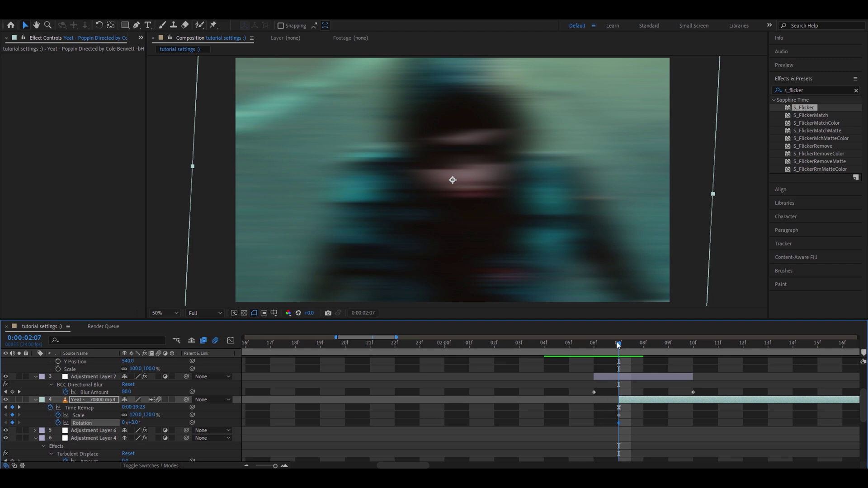
- Keyframe the third clip's Scale at 100% and Rotation at 0° at 0:00:02:10
drag(618, 347, 692, 353)
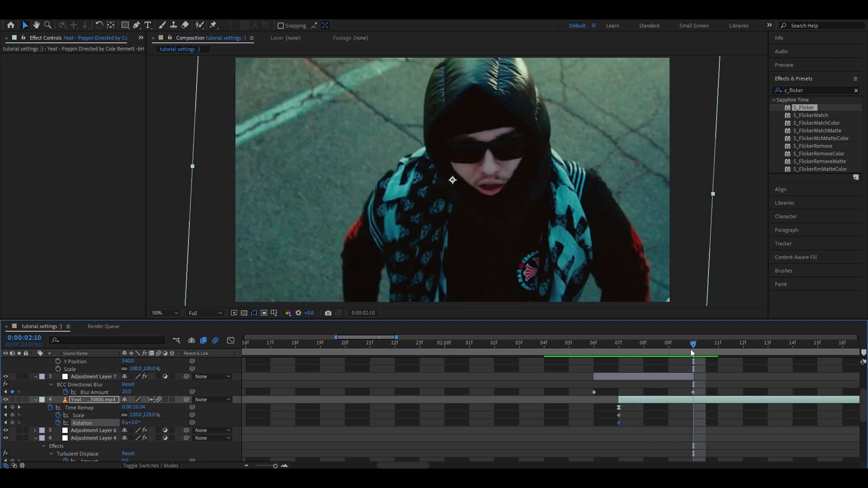
click(134, 415)
text(100)
key(Return)
click(135, 422)
text(0)
key(Return)
- Easy-ease the clip's Scale and Rotation keyframes and shape the Scale curve to drop steeply at first, then flatten out
drag(613, 410, 707, 431)
key(F9)
click(78, 415)
click(230, 340)
drag(643, 364, 640, 380)
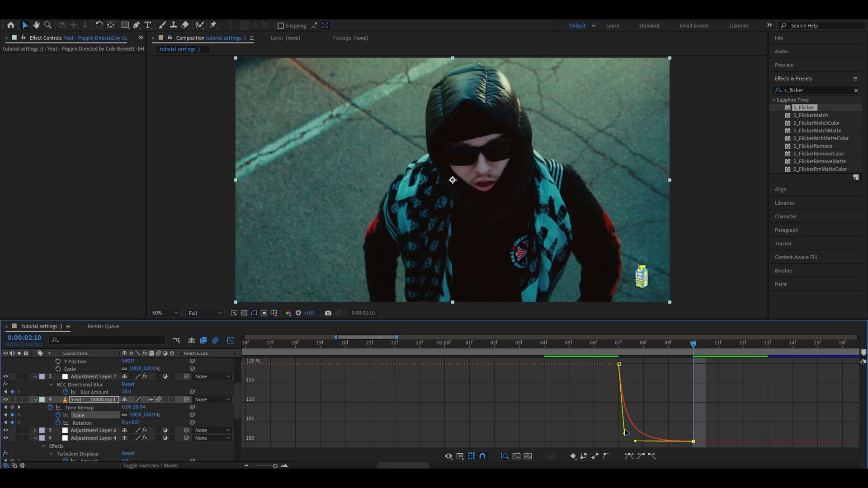
drag(625, 432, 624, 431)
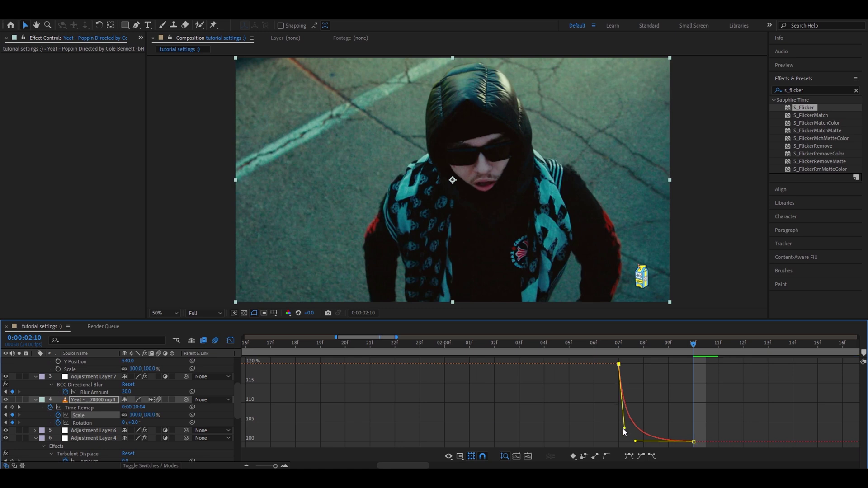
click(231, 341)
- Shape the clip's Rotation curve to fall steeply at the start and level off towards 0:00:02:10
click(693, 423)
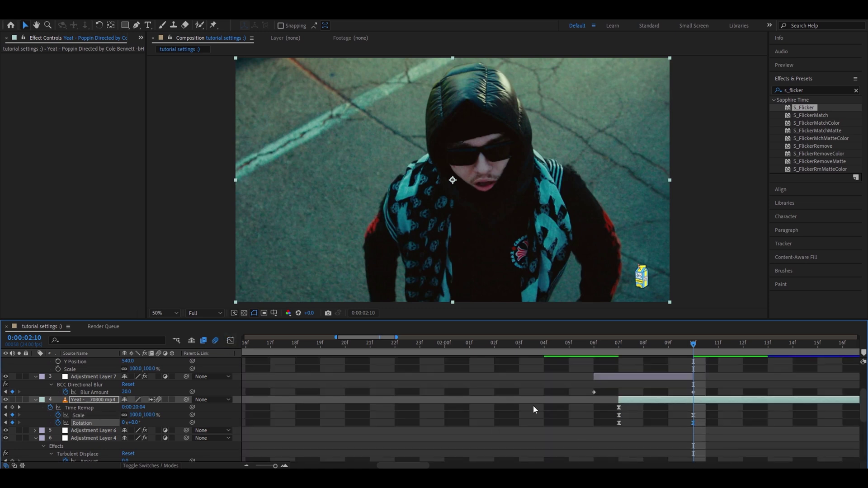
click(231, 341)
drag(643, 364, 610, 428)
drag(668, 441, 639, 450)
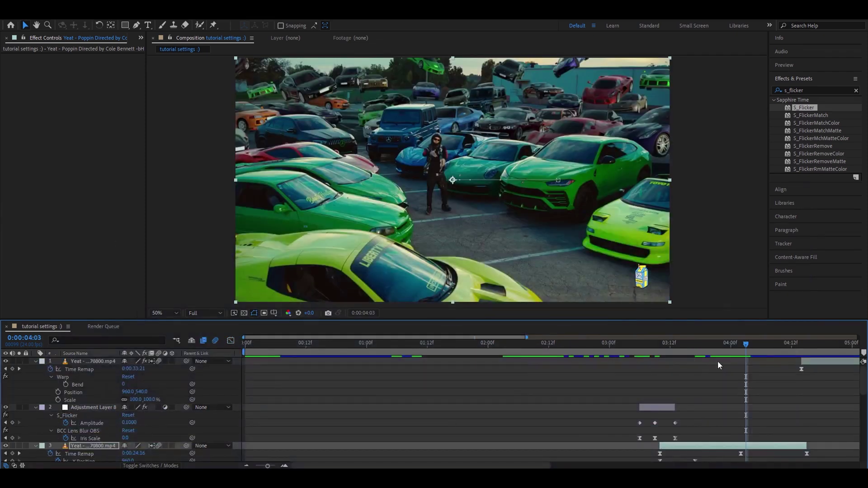
- Keyframe the parked-cars clip's Scale at 100% at 0:00:04:06
drag(718, 343, 744, 345)
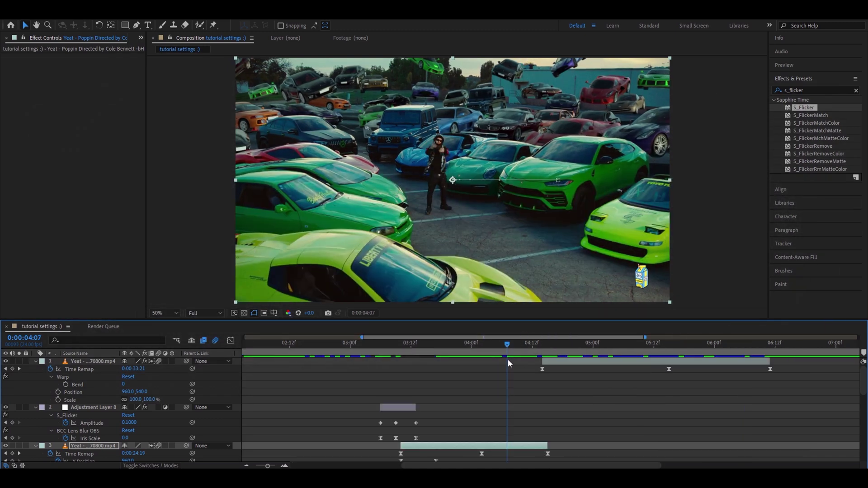
drag(508, 358, 504, 414)
scroll(504, 413, down, 1)
key(u)
key(s)
click(12, 407)
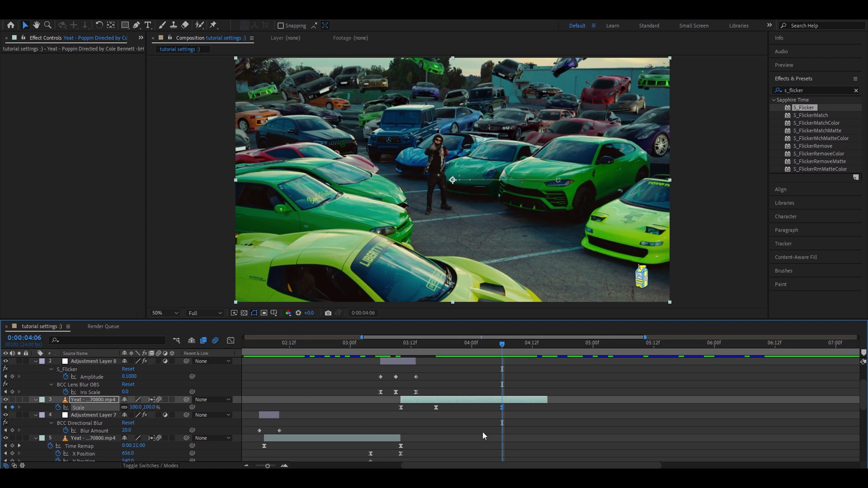
- Keyframe the parked-cars clip's Scale at 209% at 0:00:04:14, where the following clip starts
drag(504, 343, 542, 345)
scroll(519, 368, up, 3)
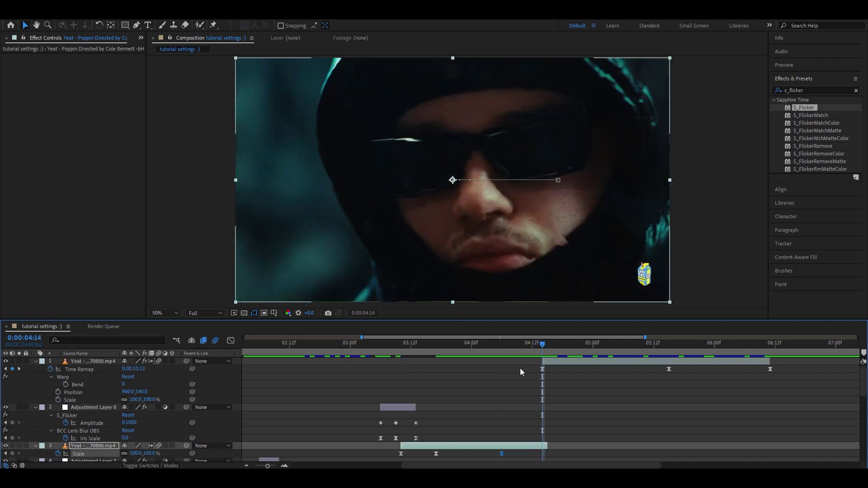
click(135, 453)
text(209)
key(Return)
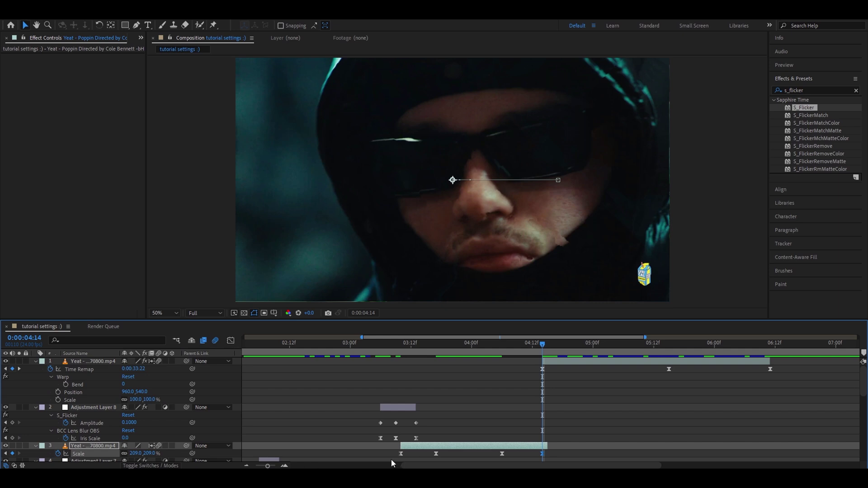
- Shape the parked-cars clip's Scale curve between its last two keyframes to stay flat and rise sharply at the end
click(231, 340)
drag(508, 441, 555, 447)
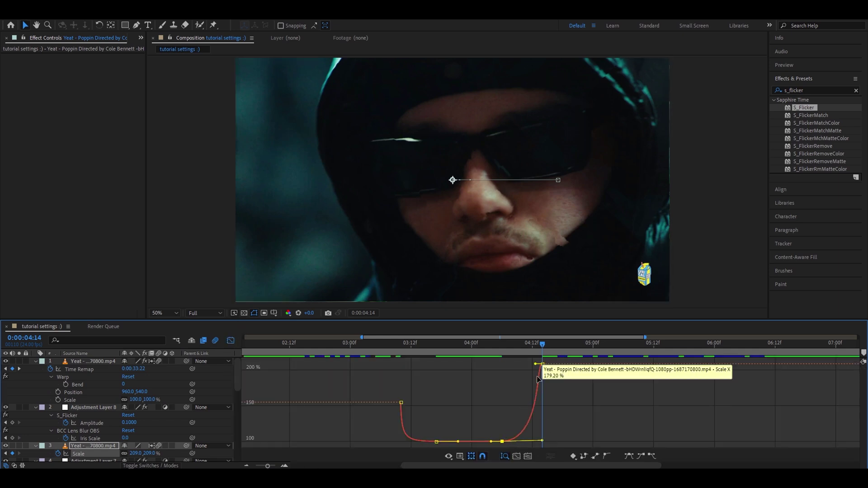
drag(535, 364, 540, 428)
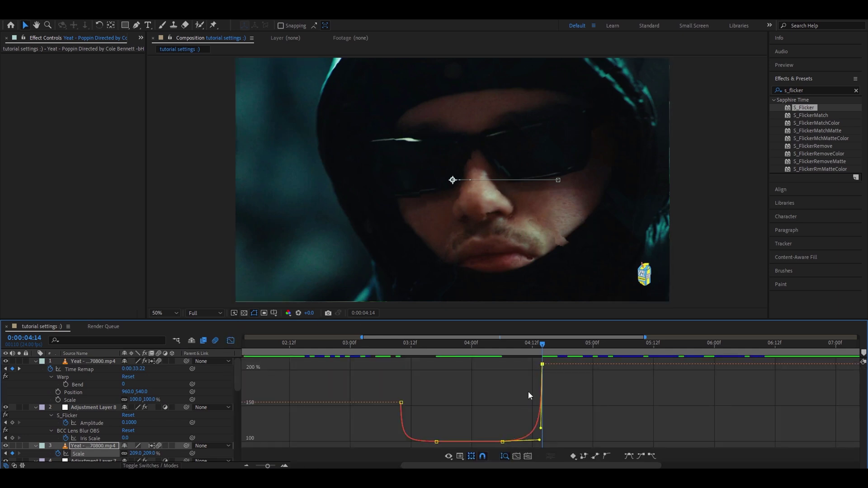
scroll(528, 396, up, 3)
key(shift+F3)
- Create an adjustment layer above the parked-cars clip and trim it to a single frame at 0:00:04:12
drag(576, 348, 547, 354)
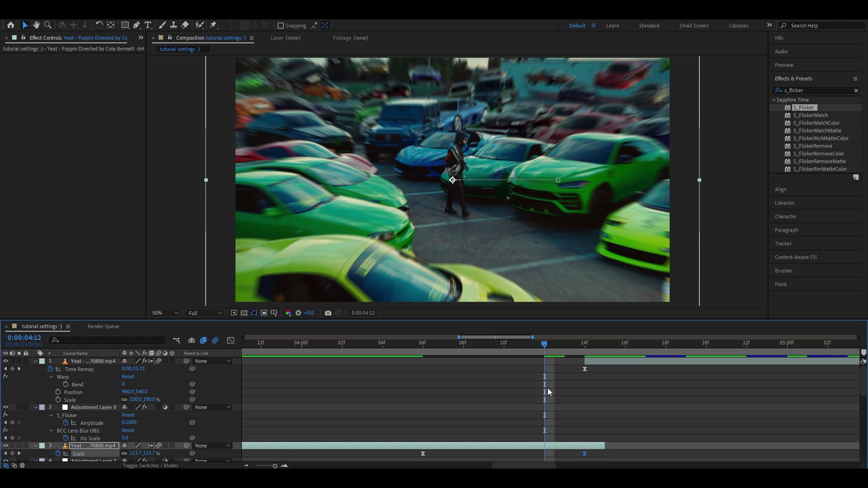
key(ctrl+alt+y)
key(ctrl+shift+d)
key(Delete)
click(547, 445)
key(alt+bracketright)
- Add the Transform effect to the one-frame adjustment layer with Scale set to 157
click(809, 88)
key(ctrl+a)
text(transform)
double_click(812, 122)
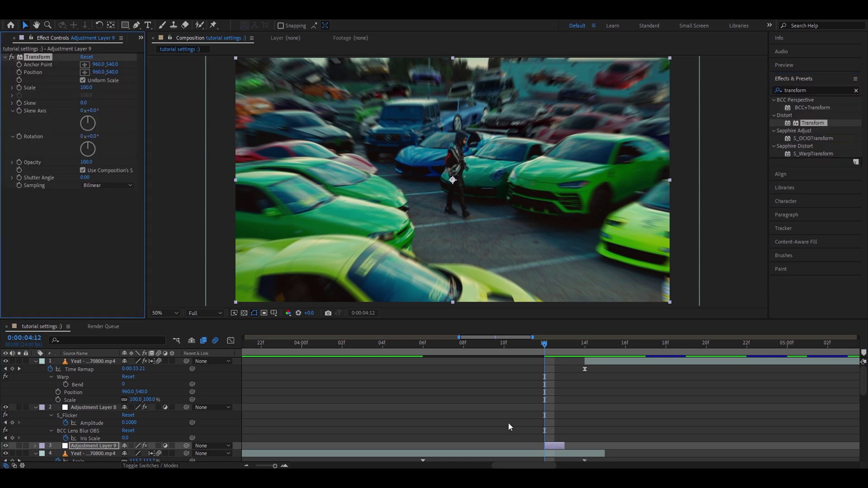
click(86, 87)
text(157)
key(Return)
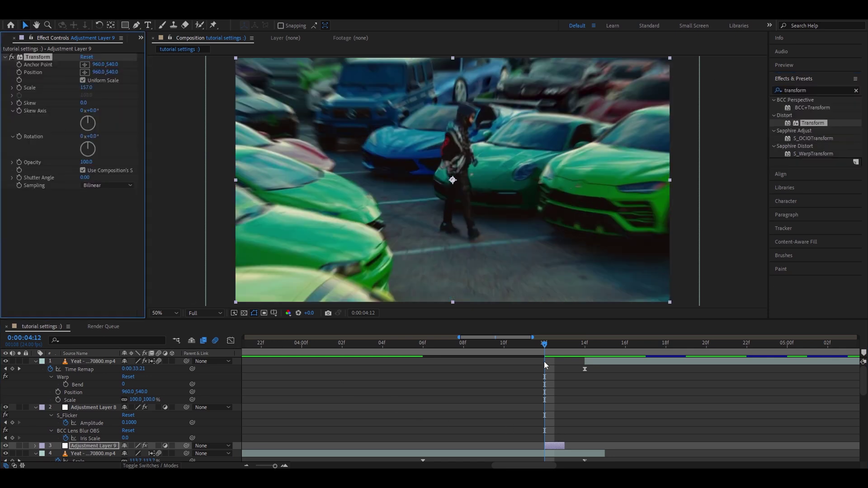
drag(544, 349, 588, 362)
key(Page_Up)
key(Page_Up)
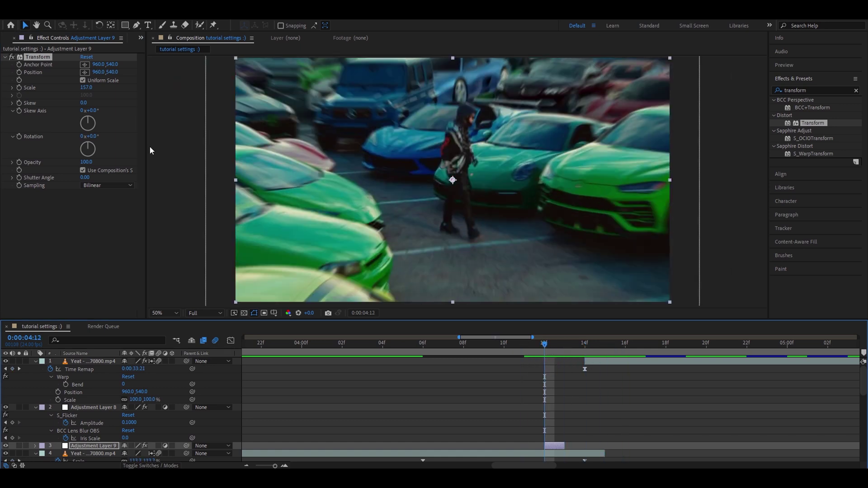
- Set the Transform effect's Position to 734, 259 and its Rotation to 13°
click(97, 72)
text(7)
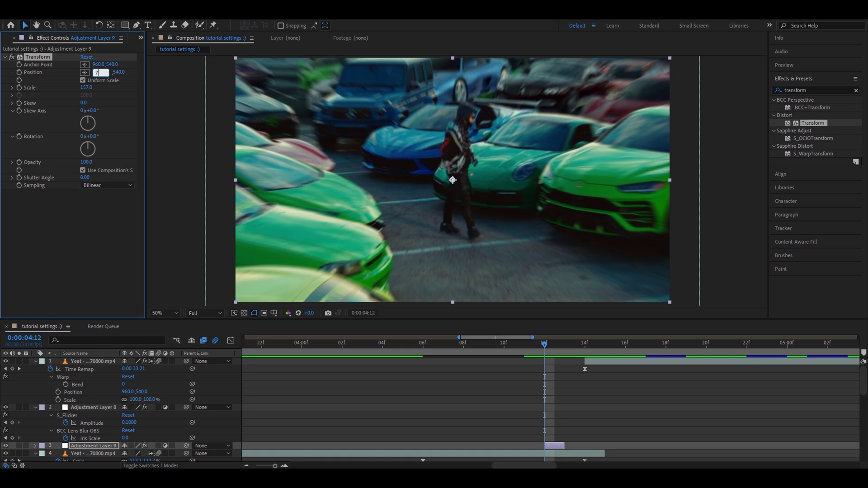
text(34)
click(115, 73)
text(259)
key(Return)
click(94, 136)
text(13)
key(Return)
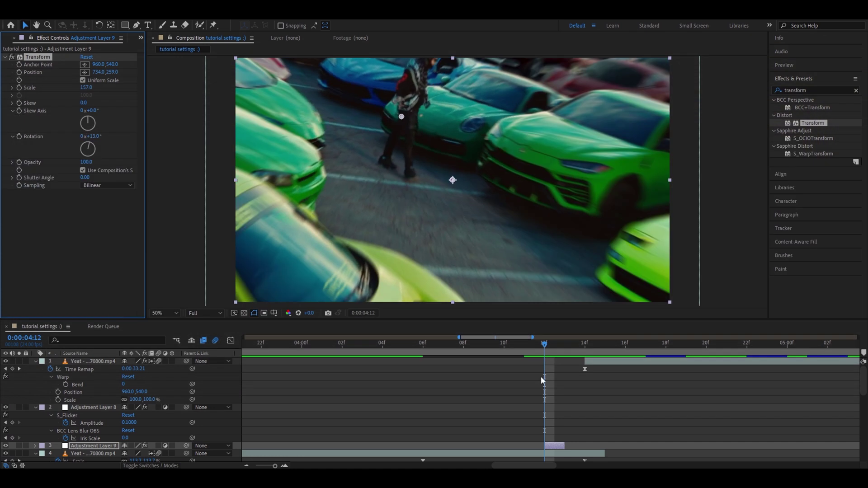
- Duplicate the one-frame adjustment layer, move the copy to 0:00:04:14 and place it at the top of the layer stack
click(622, 358)
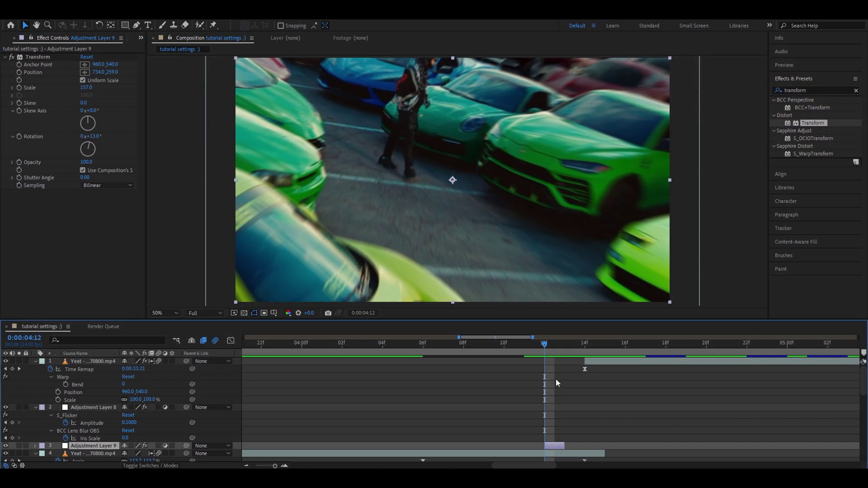
key(ctrl+d)
drag(554, 446, 594, 446)
drag(99, 446, 120, 360)
key(Page_Down)
key(Page_Down)
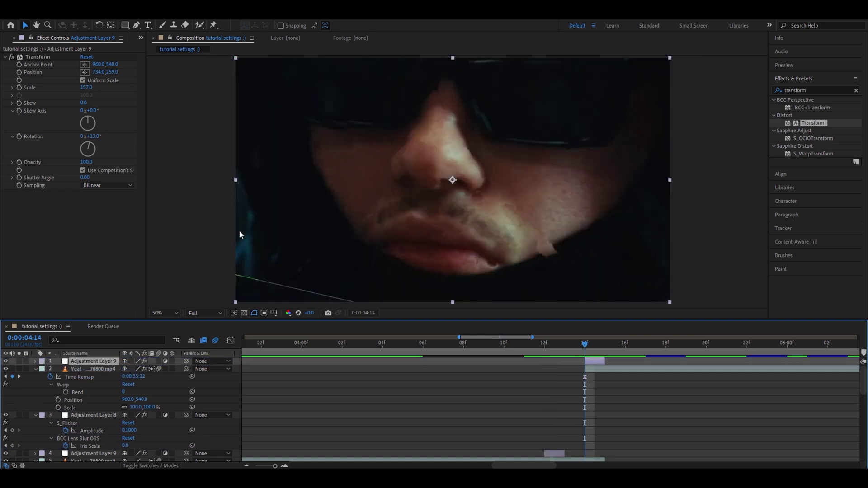
- Check the frames around the two one-frame adjustment layers and search the effects for invert
key(Page_Up)
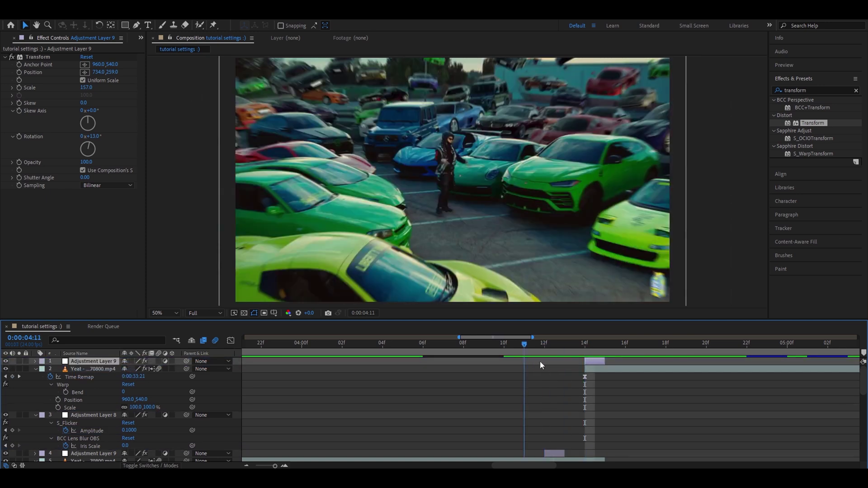
key(Page_Down)
mouse_move(588, 349)
mouse_down()
mouse_move(635, 347)
mouse_move(584, 347)
mouse_up()
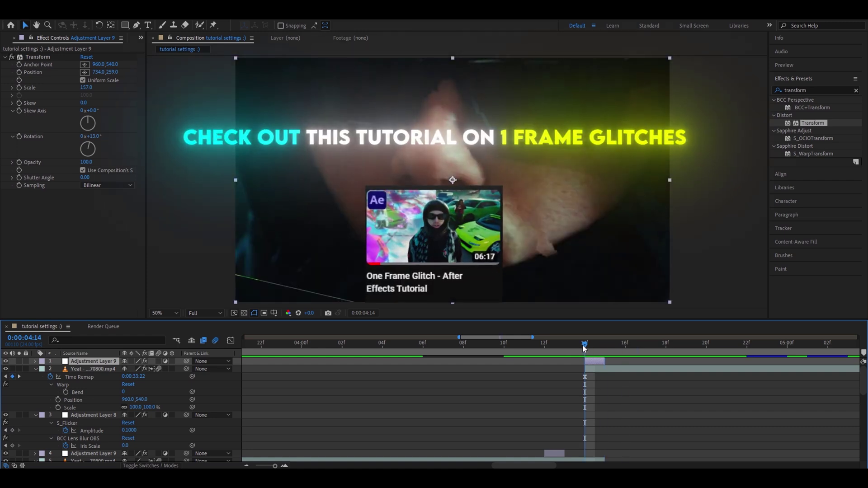
click(814, 90)
text(invert)
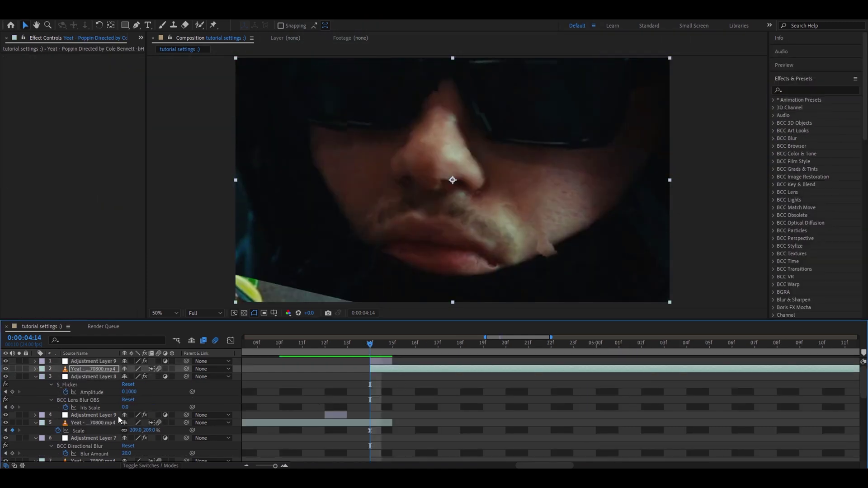
- Keyframe the hooded close-up clip's Scale at 100% at its start, 0:00:04:14, and at 110% at 0:00:04:18
key(s)
click(58, 377)
drag(441, 347, 454, 348)
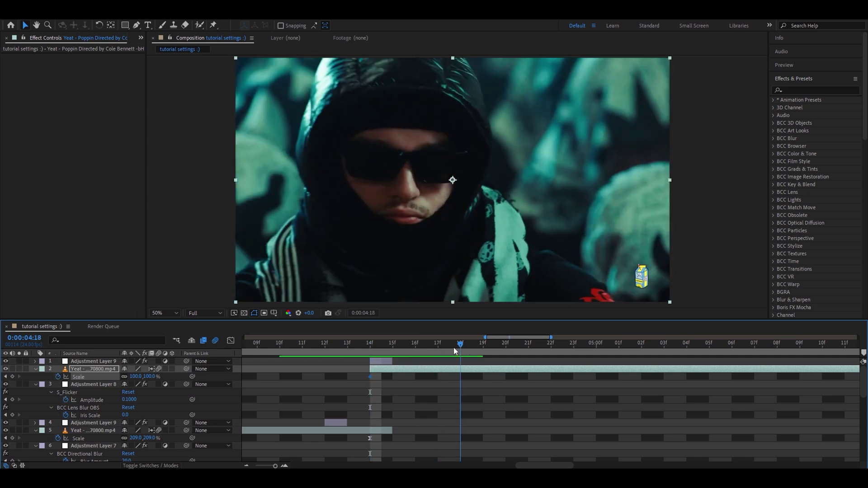
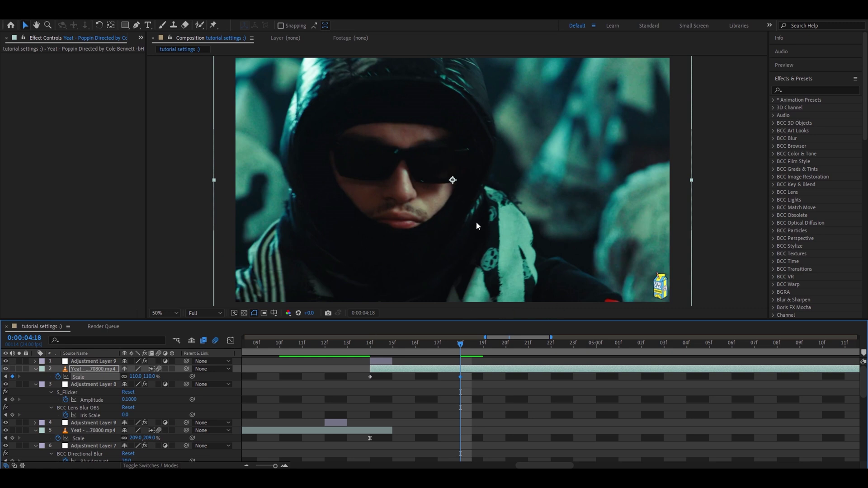
- Add Motion Tile to the hooded close-up clip with Output Width 350 and Output Height 400
click(795, 90)
text(motion tile)
double_click(811, 111)
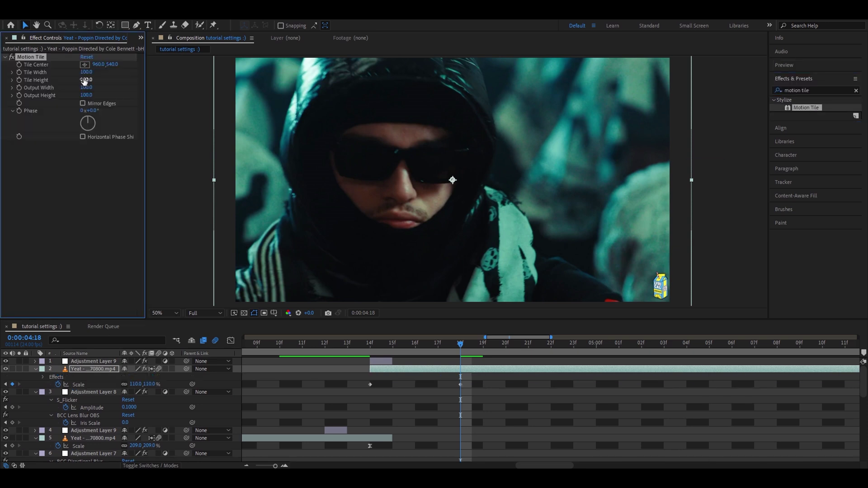
click(87, 88)
text(350)
key(Return)
- Ease the close-up clip's two Scale keyframes and shape their curve to rise steeply at first and level off slowly
drag(360, 383, 473, 389)
key(shift+F3)
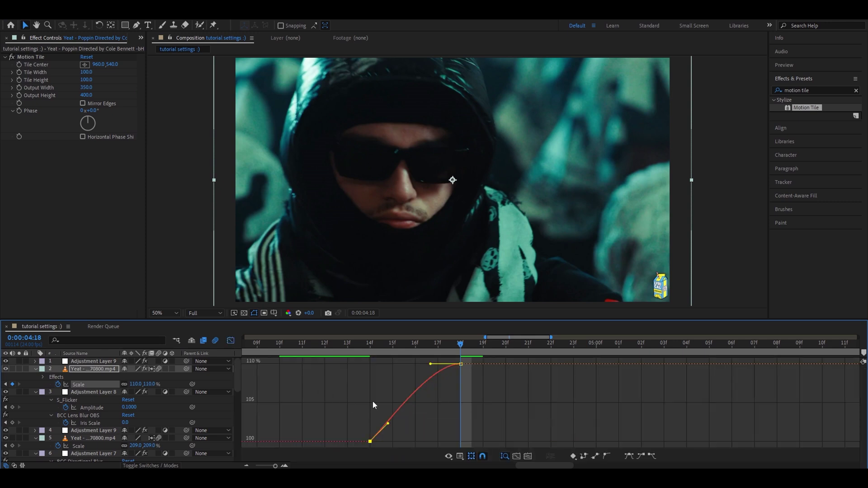
drag(373, 405, 375, 381)
drag(430, 364, 382, 365)
click(230, 340)
- Keyframe the close-up clip's Scale at 110% at 0:00:05:15
scroll(519, 395, down, 5)
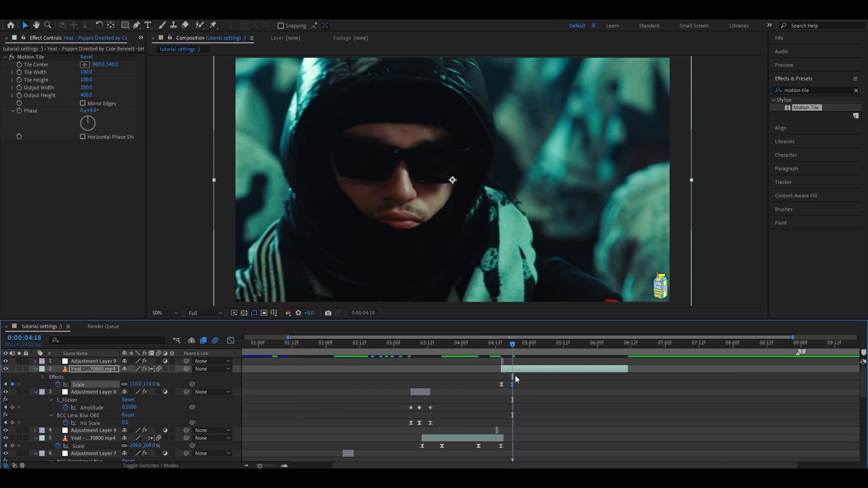
drag(514, 344, 569, 347)
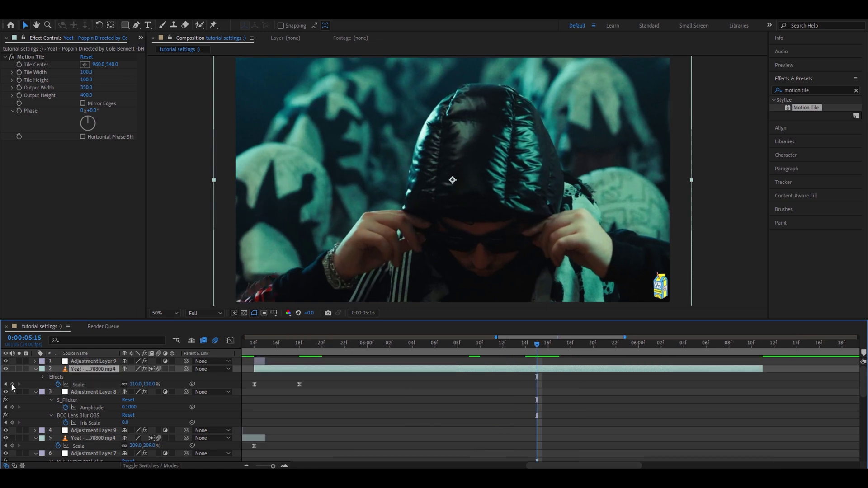
click(12, 384)
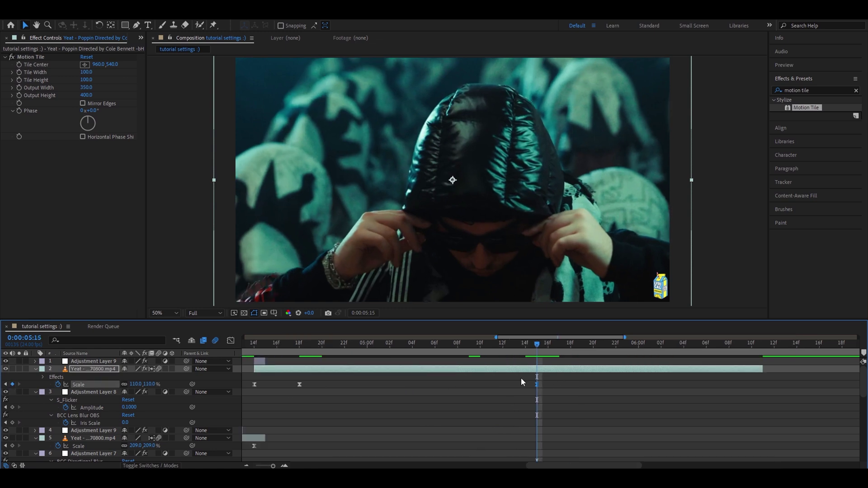
- Add the Warp effect above Motion Tile on the close-up clip and set its Warp Style to FishEye
click(823, 89)
text(warp)
drag(799, 192, 49, 59)
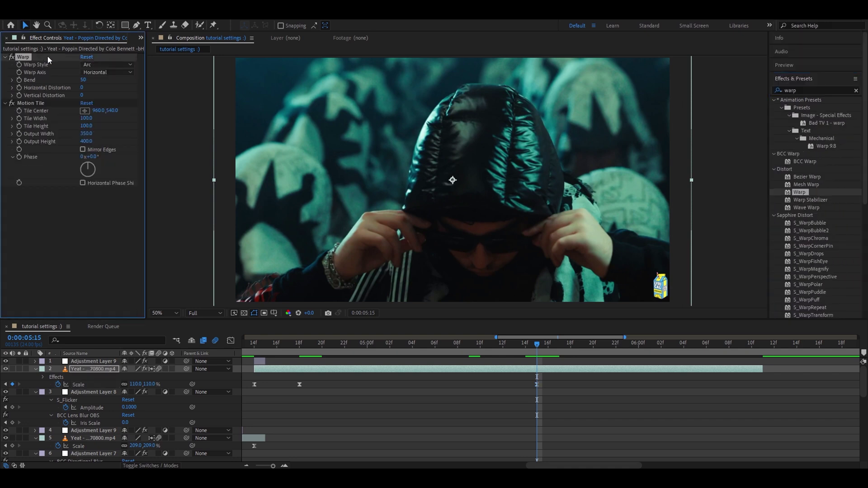
click(108, 65)
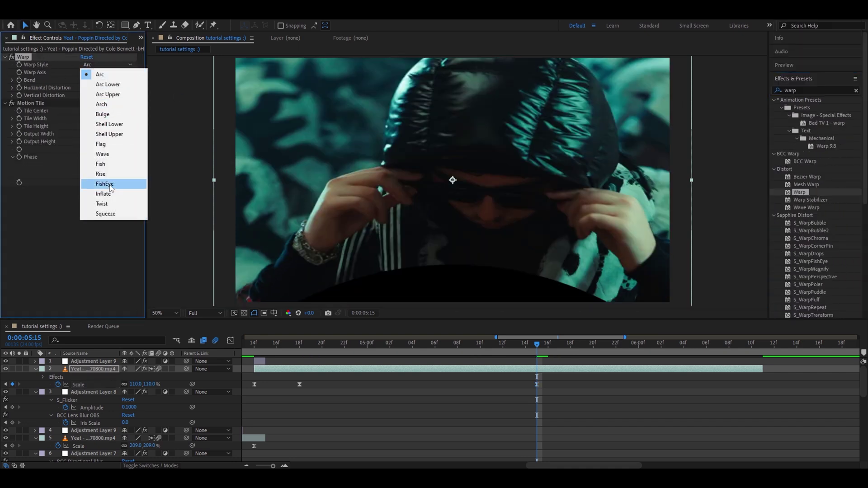
click(105, 184)
- Keyframe the Warp effect's Bend at 0 at 0:00:05:15 and reveal the clip's keyframed properties
click(82, 80)
text(0)
key(Return)
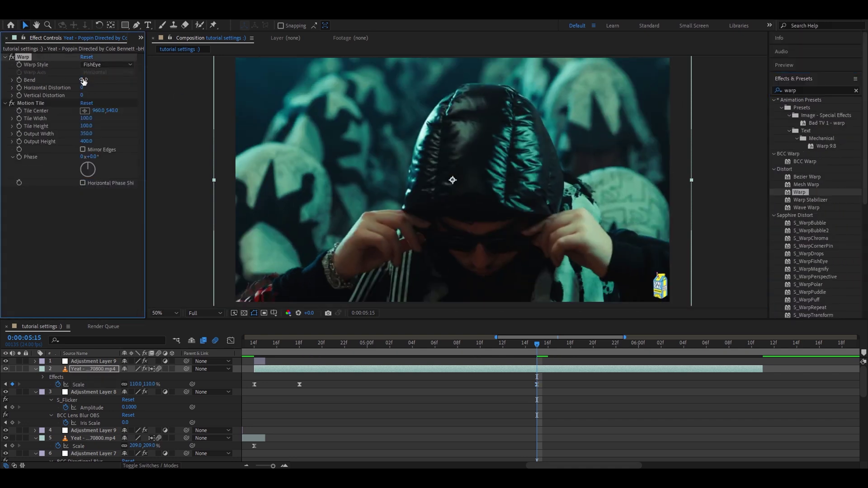
click(19, 80)
key(u)
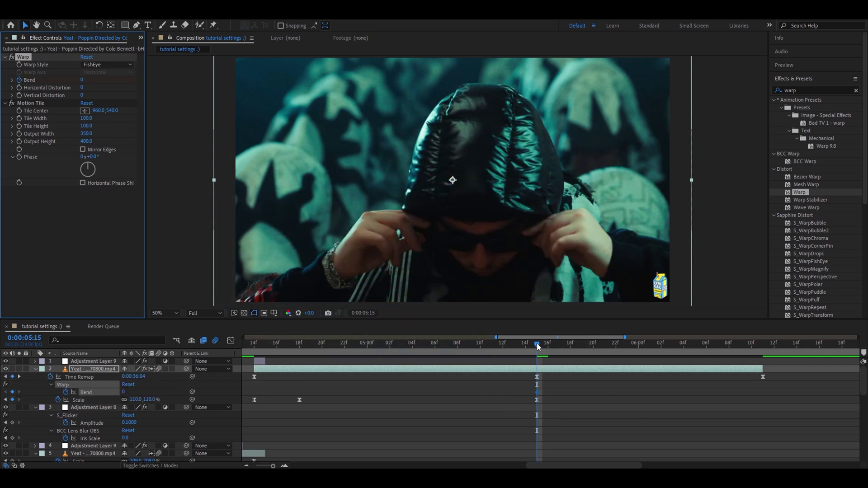
- Keyframe the close-up clip's Warp Bend at -100 and its Scale at 75% at 0:00:06:11
drag(538, 346, 763, 346)
click(127, 392)
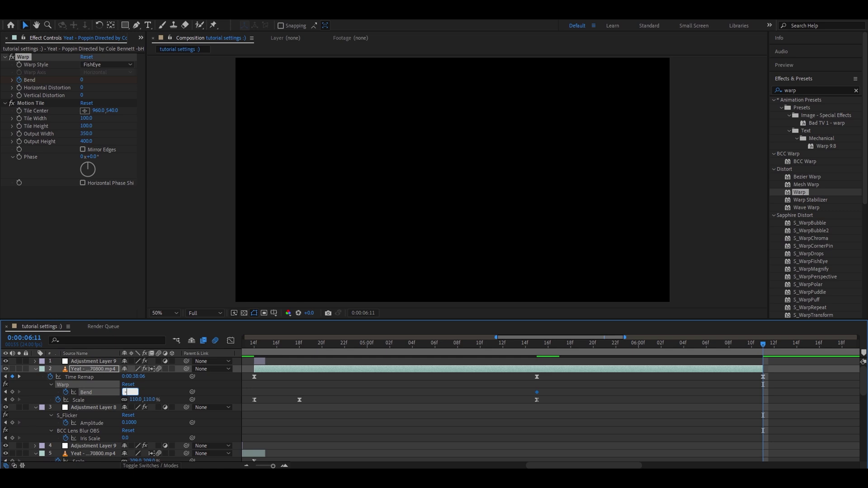
text(-100)
key(Return)
click(136, 399)
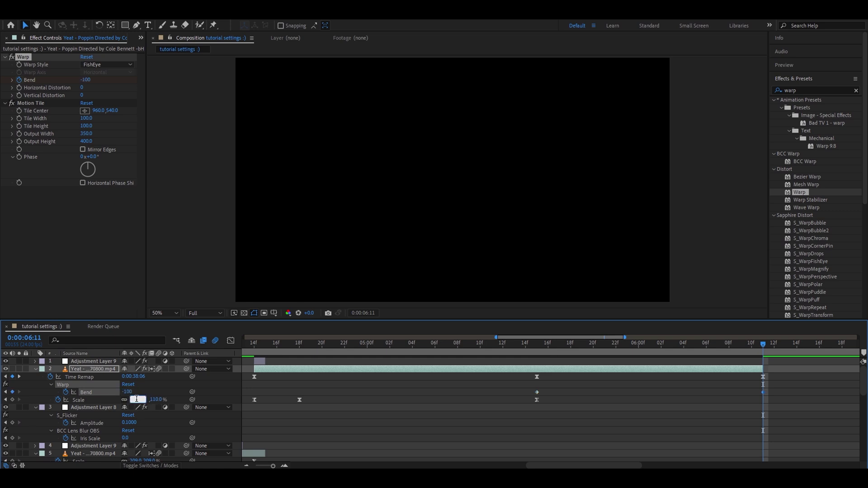
text(75)
key(Return)
- Ease the close-up clip's last Bend and Scale keyframes and shape the Bend curve to start slowly and drop steeply at the end
drag(530, 394, 801, 394)
key(F9)
click(230, 340)
drag(612, 364, 763, 365)
drag(686, 441, 761, 377)
key(shift+F3)
- Shape the Scale curve between 0:00:05:15 and 0:00:06:11 to stay nearly flat and fall steeply at the end
click(762, 400)
key(shift+F3)
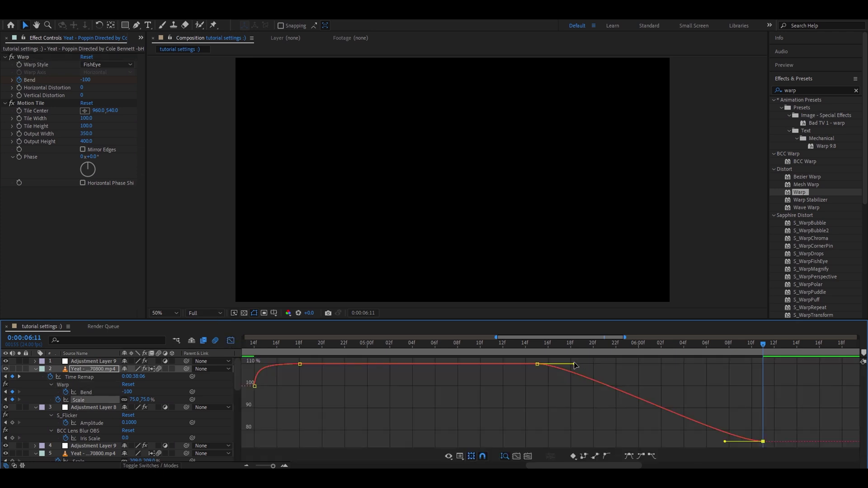
drag(575, 365, 751, 364)
key(shift+F3)
- Keyframe the close-up clip's Position at 960, 540 at 0:00:06:00 and set its X value to 1000 at 0:00:06:01
click(660, 344)
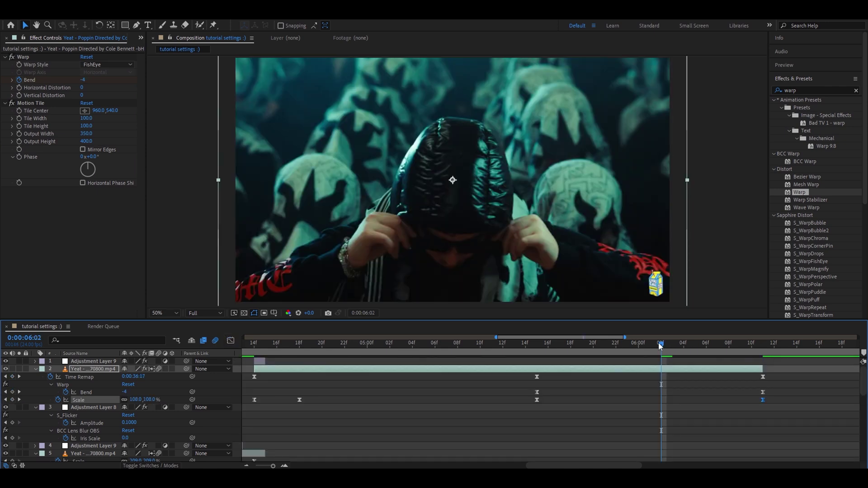
drag(659, 347, 638, 347)
click(92, 369)
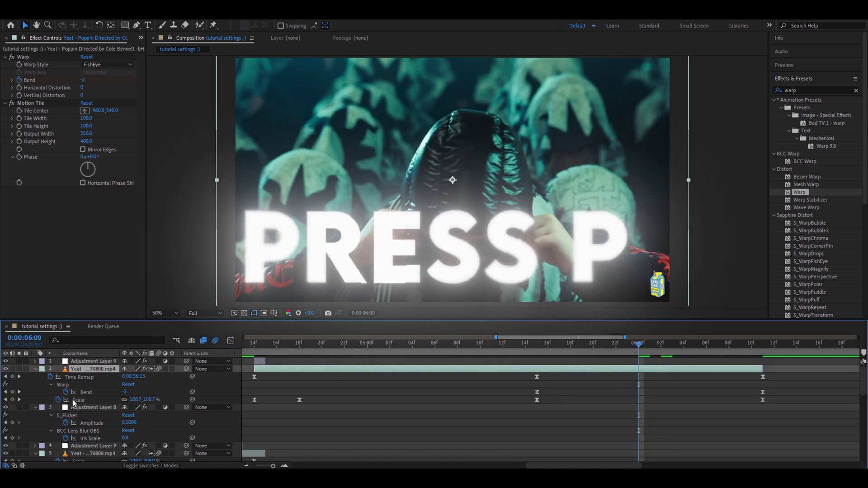
key(alt+shift+p)
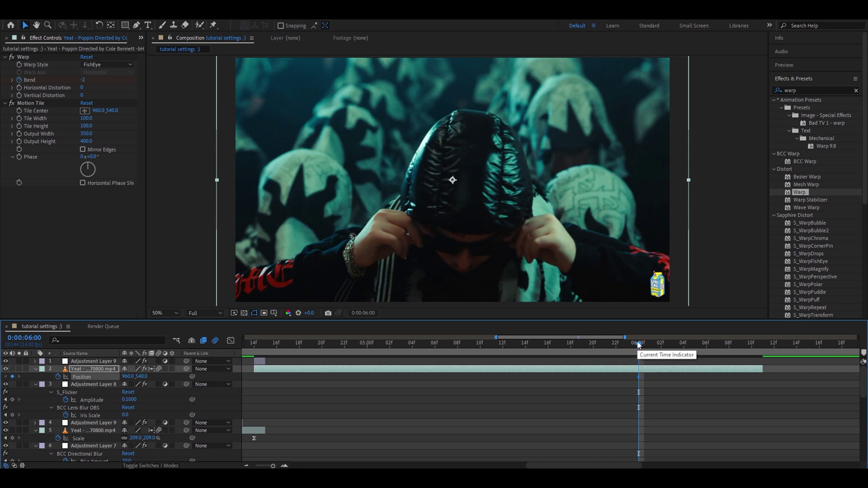
drag(638, 346, 649, 348)
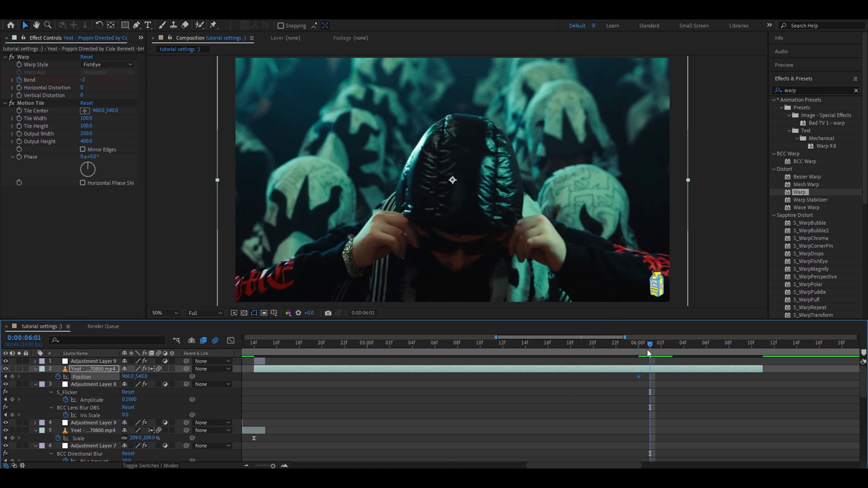
click(134, 376)
text(1000)
key(Return)
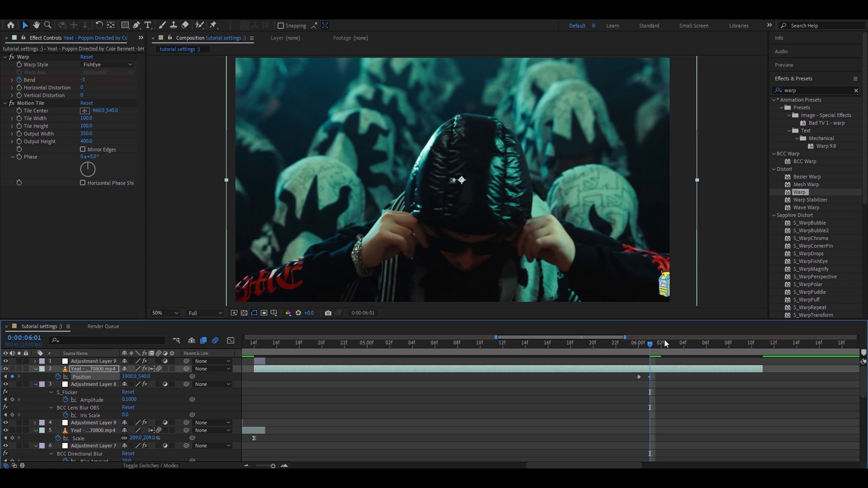
- Continue the horizontal Position shake with a keyframe on each frame from 0:00:06:02 to 0:00:06:04, with X at 976 on the last
mouse_move(650, 345)
mouse_down()
mouse_move(669, 343)
mouse_move(661, 344)
mouse_up()
click(128, 376)
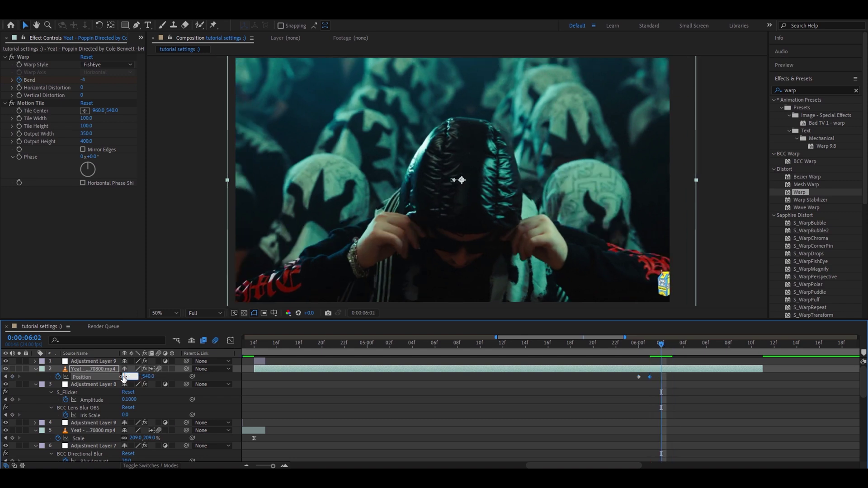
text(97)
key(Return)
key(Page_Down)
click(128, 376)
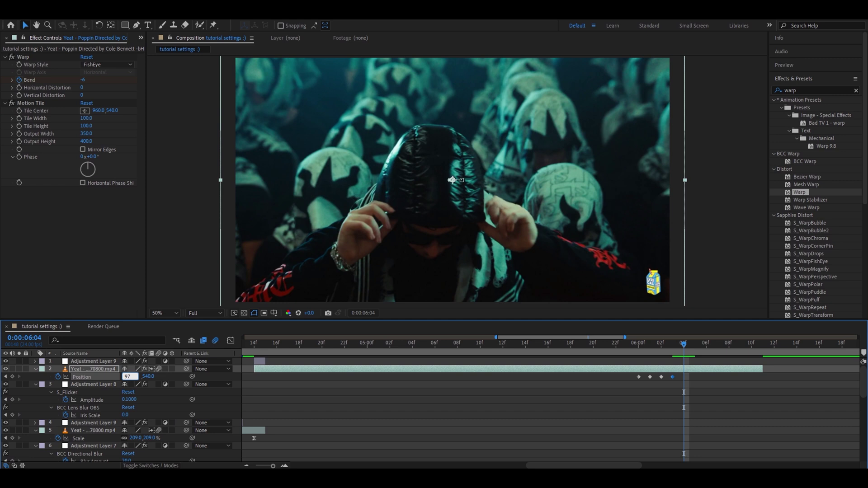
text(76)
key(Return)
- Keyframe the close-up clip's X Position at 950 at 0:00:06:05 and at 960 at 0:00:06:06
key(Page_Down)
click(130, 376)
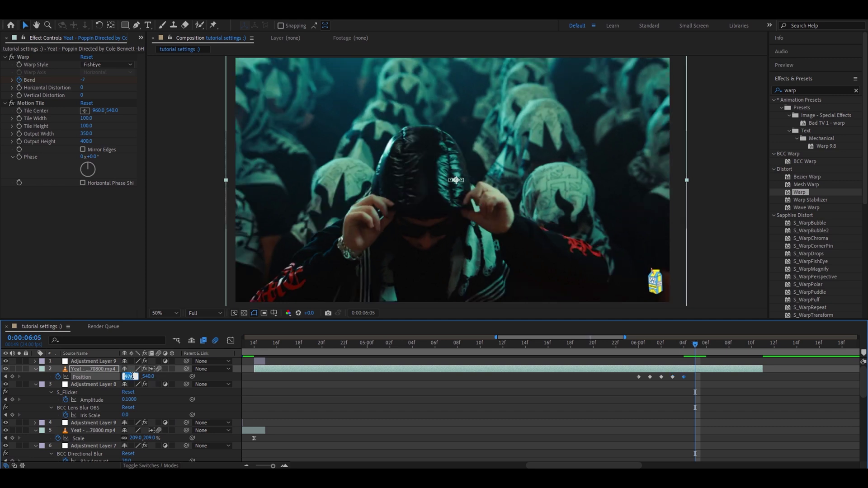
text(950)
key(Return)
key(Page_Down)
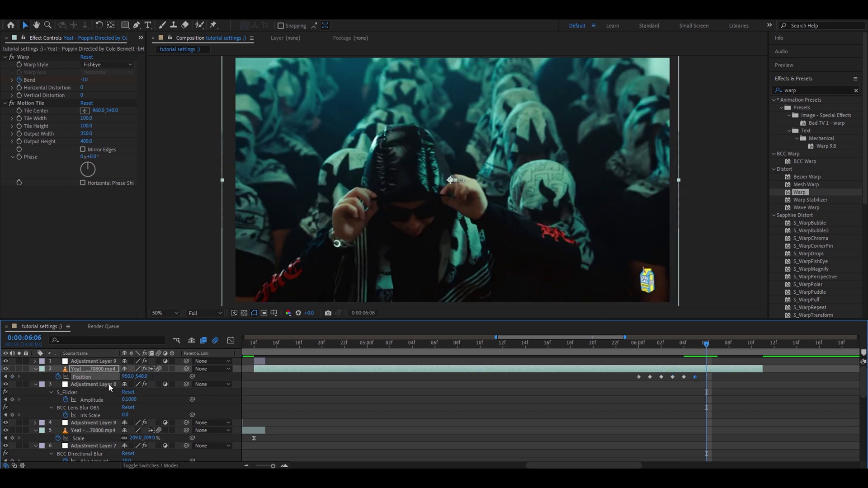
click(127, 376)
text(960)
key(Return)
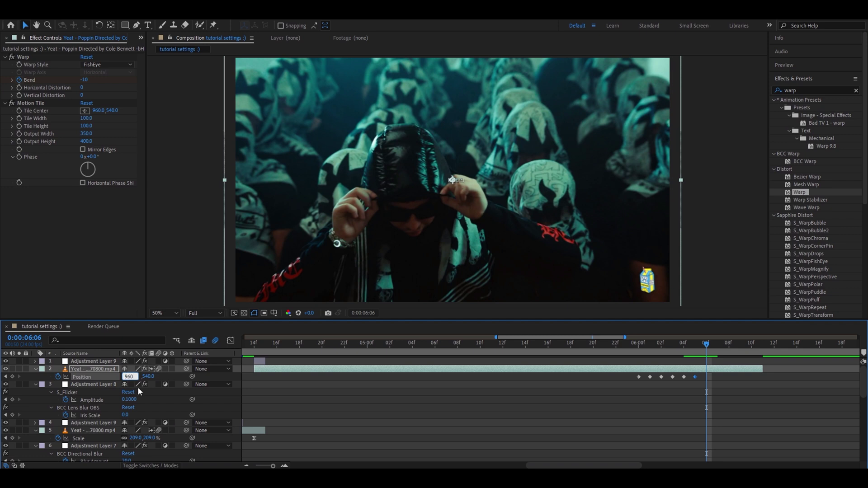
- Finish the shake by keyframing X Position at about 970 at 0:00:06:07 and at 960 at 0:00:06:08
key(Page_Down)
click(130, 376)
key(BackSpace)
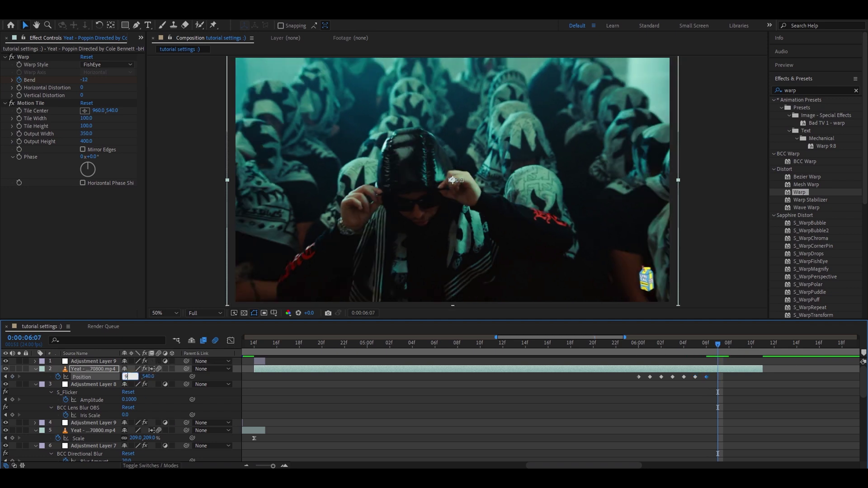
text(970)
key(Return)
key(Page_Down)
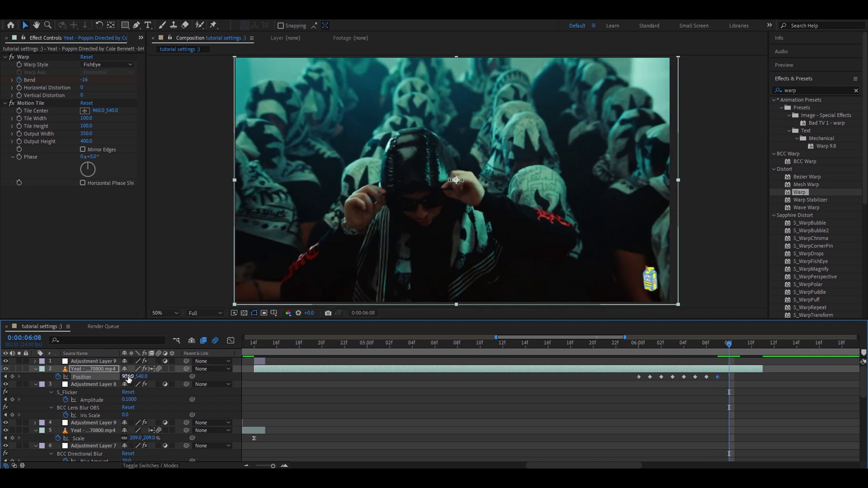
click(128, 376)
key(BackSpace)
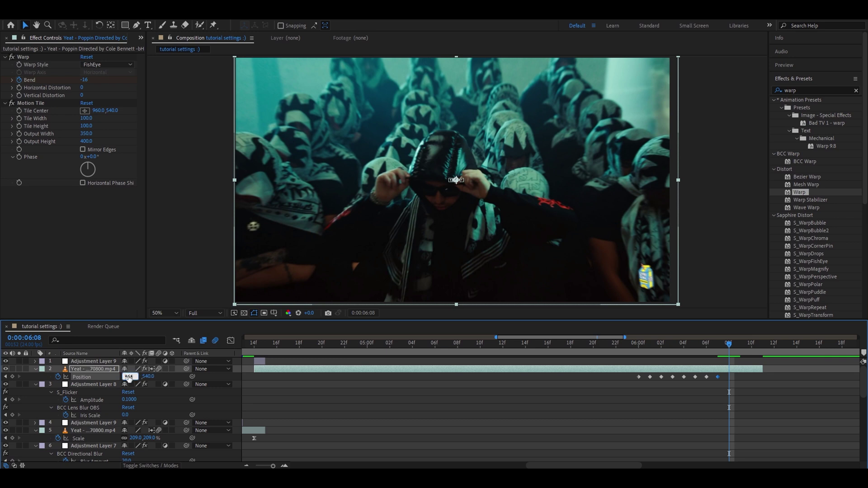
text(960)
key(Return)
- Add an adjustment layer above the close-up clip and cut it so it starts at 0:00:06:04
drag(729, 344, 683, 344)
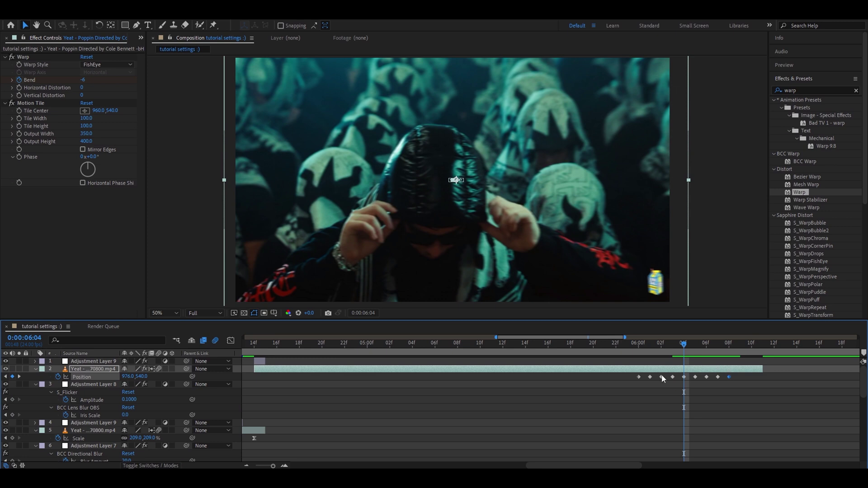
click(677, 369)
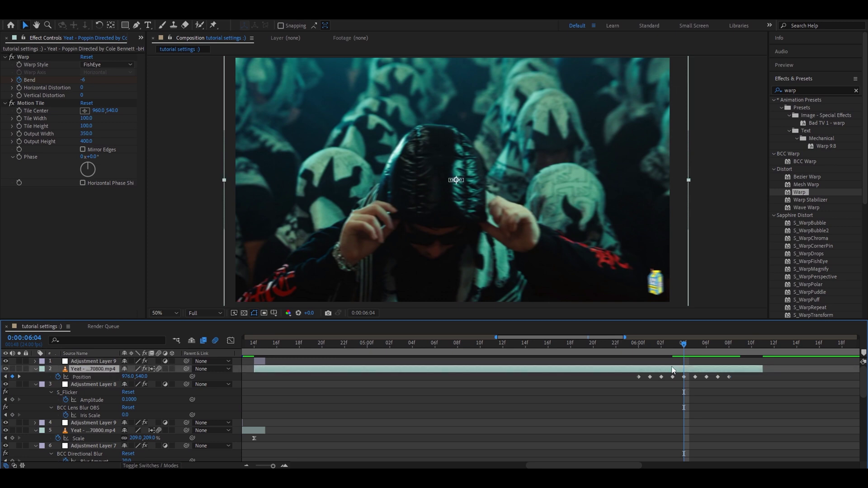
key(ctrl+alt+y)
key(ctrl+shift+d)
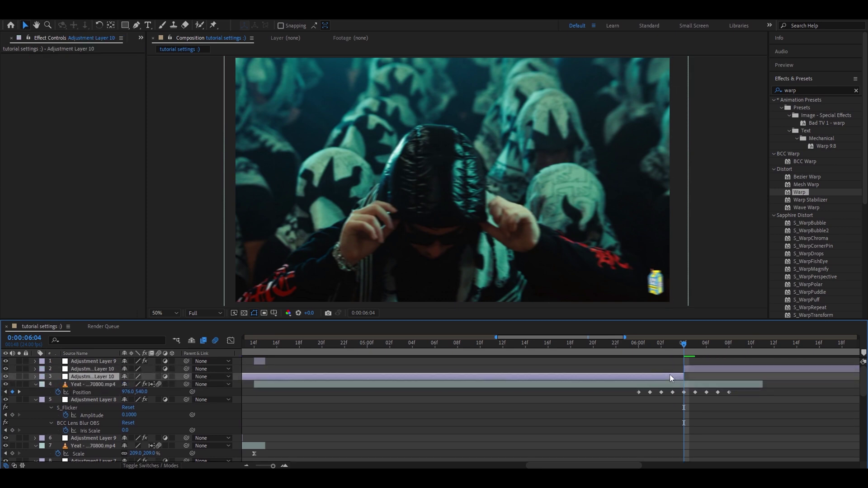
key(Delete)
- Apply BCC Lens Blur OBS to the new adjustment layer and keyframe its Iris Scale at 0 at 0:00:06:04
click(689, 371)
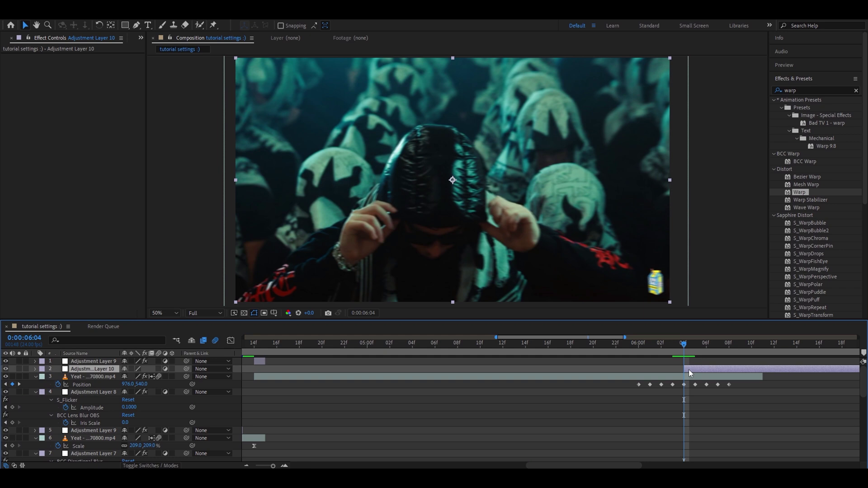
double_click(815, 88)
text(bcc lens blur)
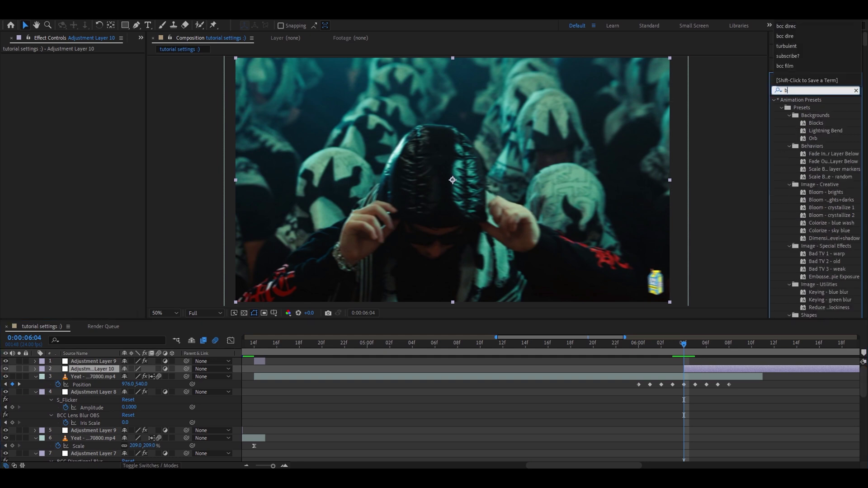
double_click(814, 107)
click(86, 117)
key(Return)
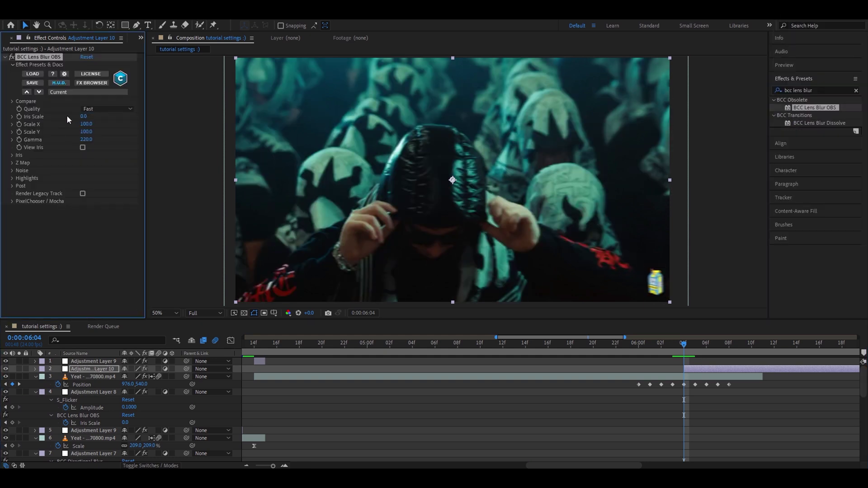
- Set the lens blur's Quality to Sharp and its Gamma to 800
click(106, 109)
click(102, 138)
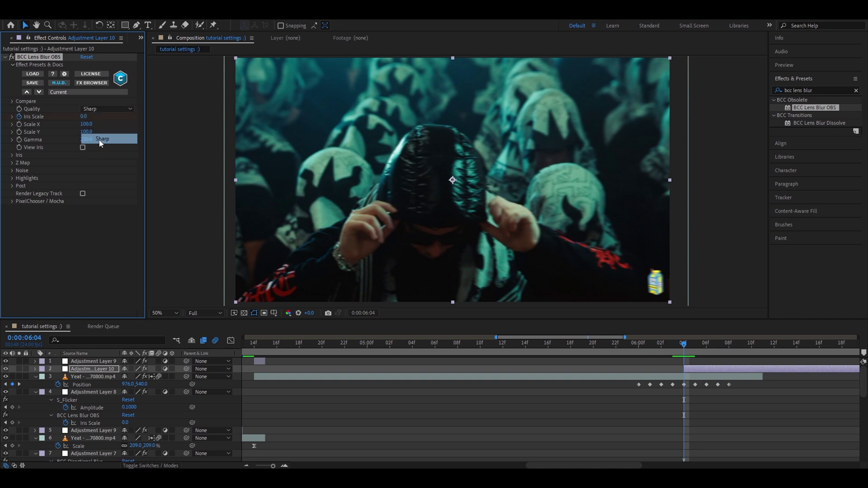
click(82, 140)
key(BackSpace)
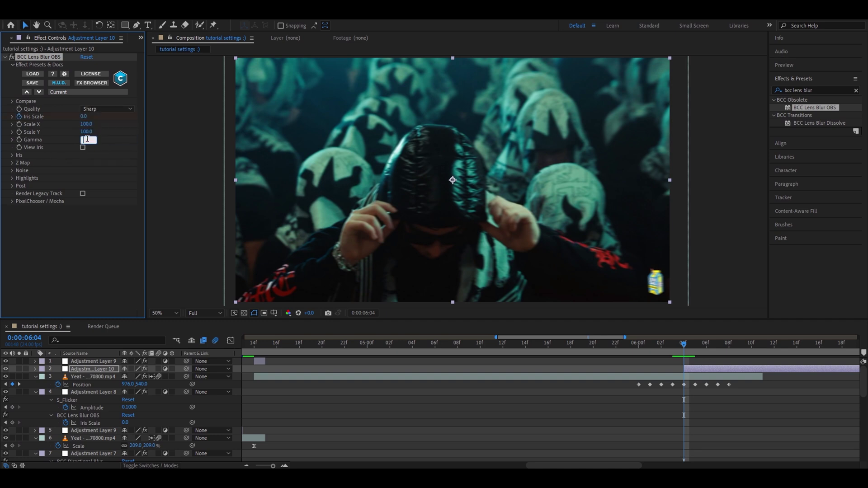
text(800)
- Add S_Flicker above the lens blur on the adjustment layer and set its Amplitude to 0.61
drag(814, 90, 695, 86)
text(s_flicker)
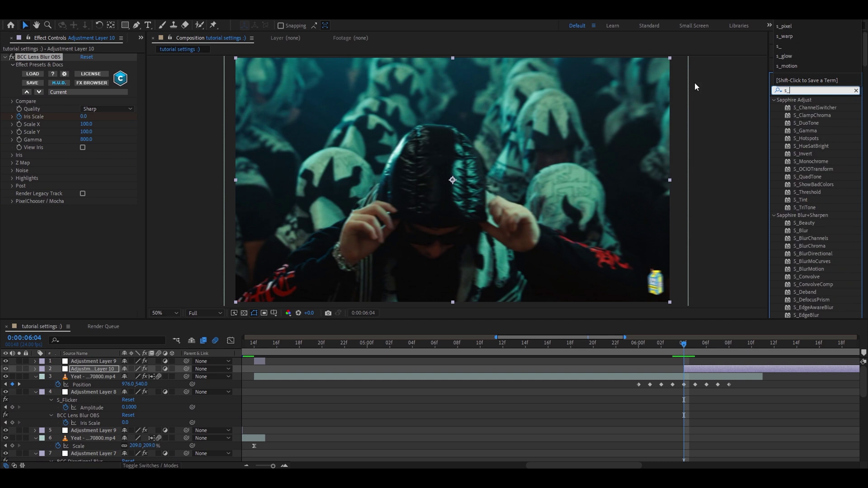
drag(803, 108, 45, 57)
click(88, 80)
text(0.)
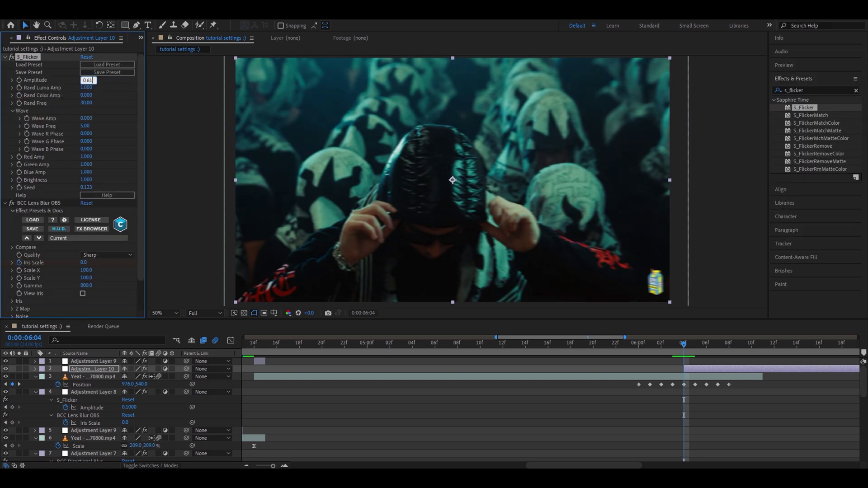
text(61)
key(Return)
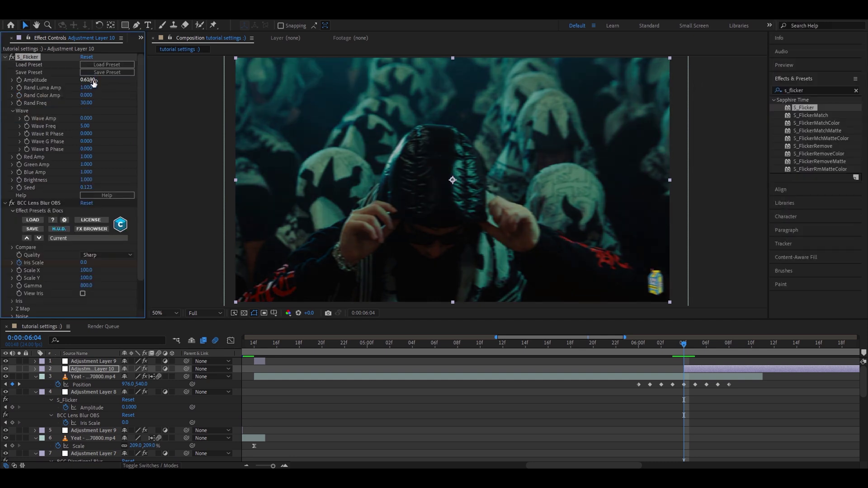
- Keyframe the lens blur's Iris Scale at 15 at 0:00:06:11 and trim the adjustment layer's end to that frame
drag(687, 348, 763, 346)
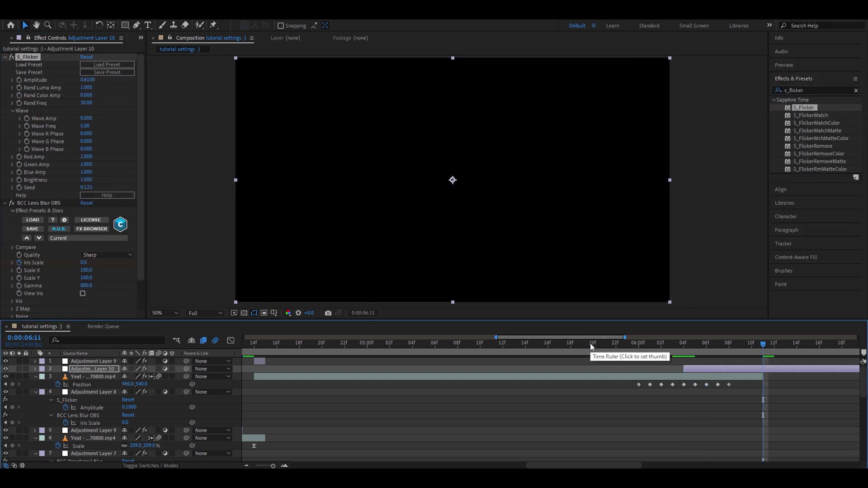
click(83, 262)
text(15)
key(Return)
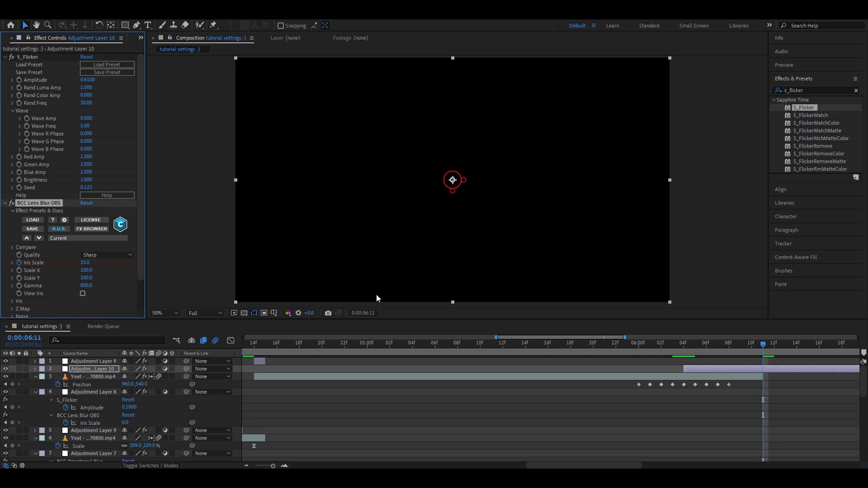
key(ctrl+shift+d)
key(Delete)
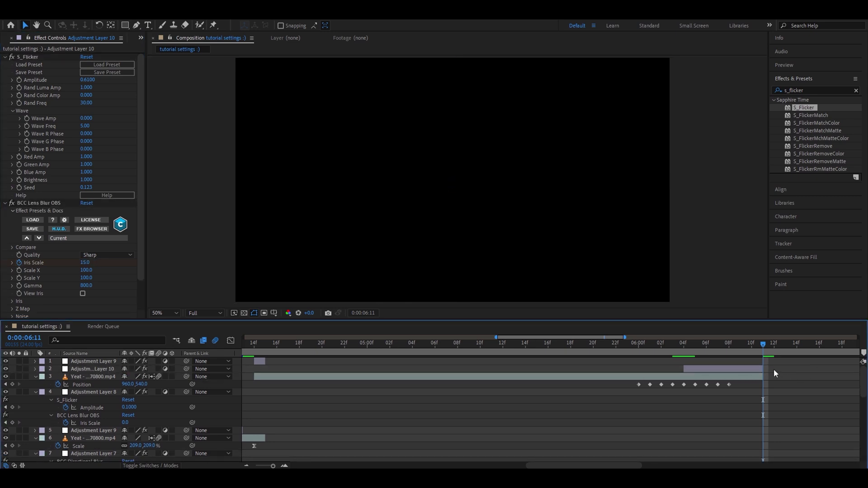
- Ease the two Iris Scale keyframes and shape their curve to start slowly and rise more steeply toward the end
click(731, 369)
key(u)
drag(770, 382, 670, 389)
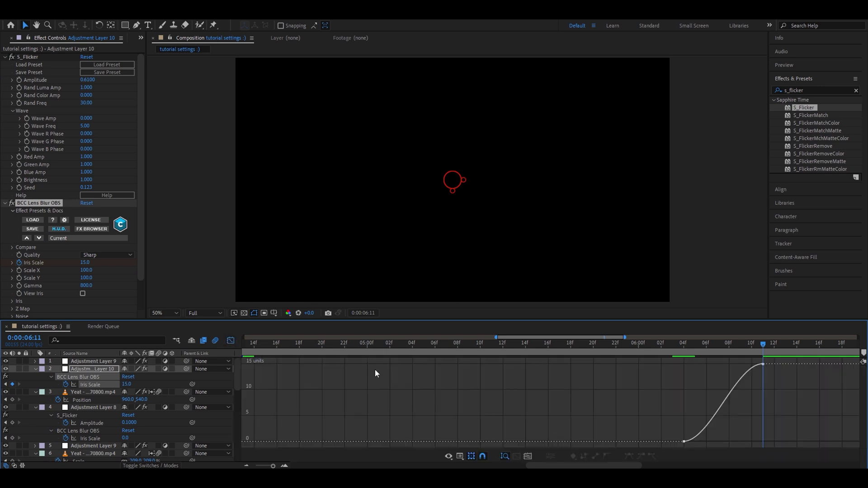
click(231, 340)
click(684, 441)
drag(710, 441, 729, 434)
drag(736, 363, 712, 398)
key(shift+F3)
- Add a full-length adjustment layer at the top of the layer stack
click(740, 350)
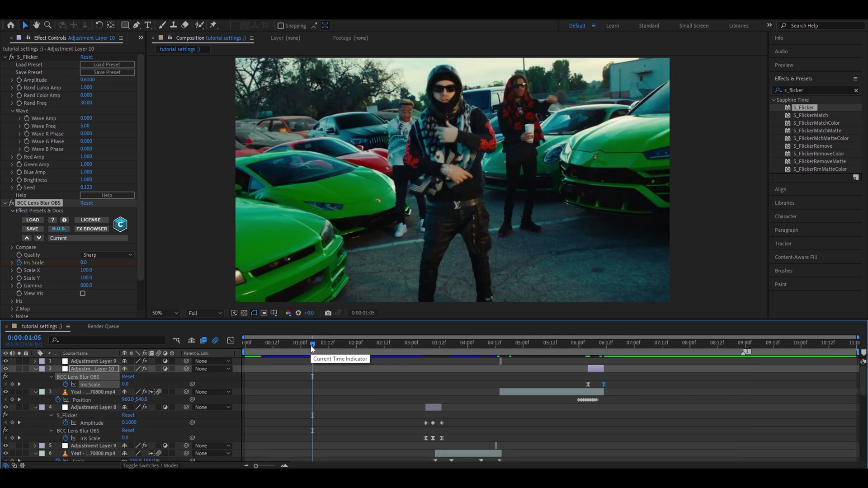
key(semicolon)
click(310, 345)
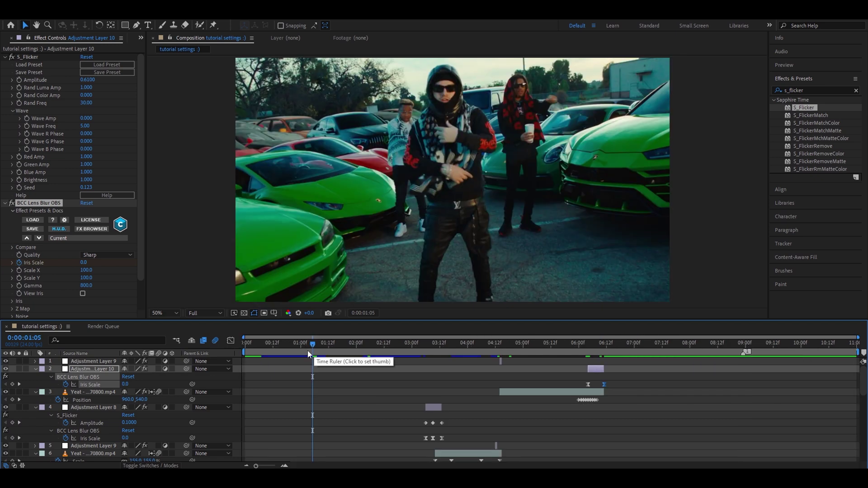
click(91, 362)
key(ctrl+alt+y)
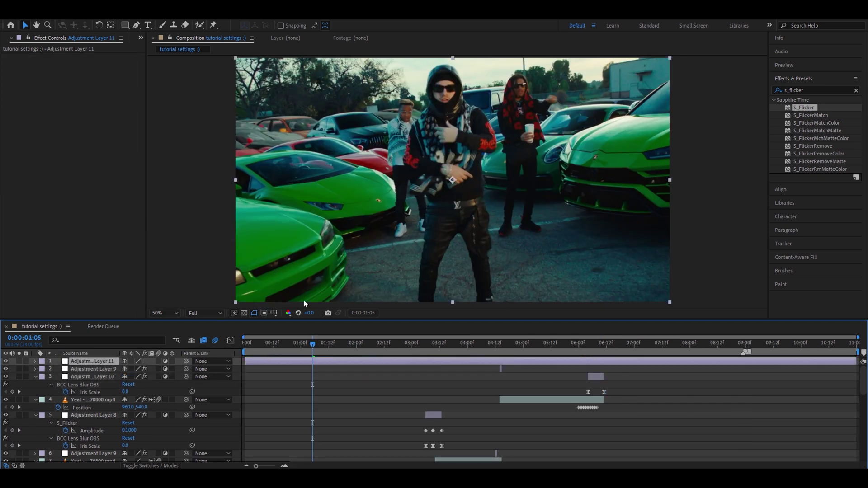
- Apply Motion Tile to the top adjustment layer and set its Output Height to 90 to form letterbox bars
click(818, 88)
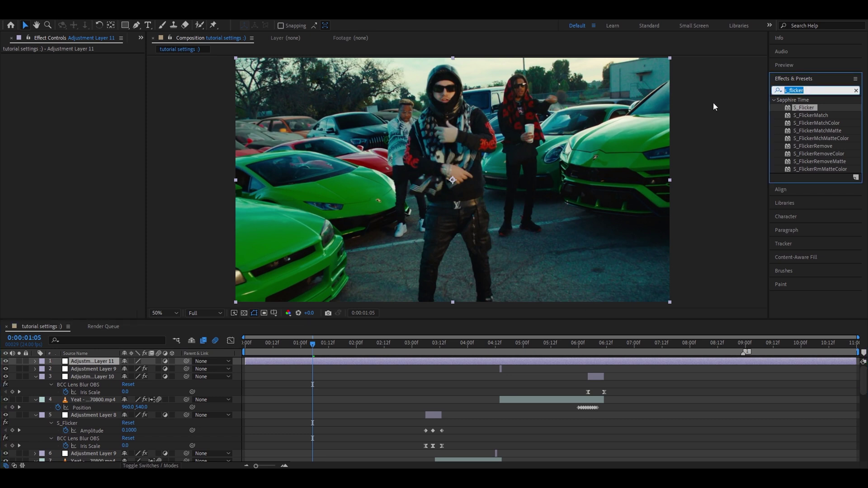
text(motion tile)
drag(806, 107, 353, 362)
click(92, 95)
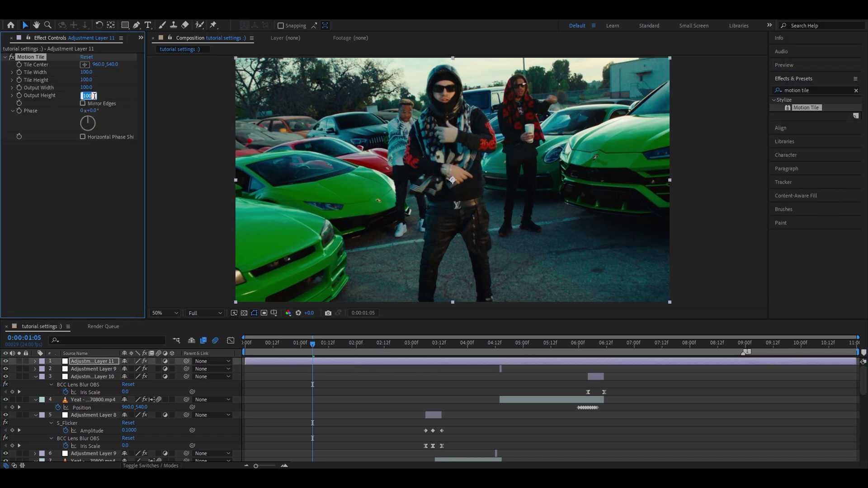
text(90)
key(Return)
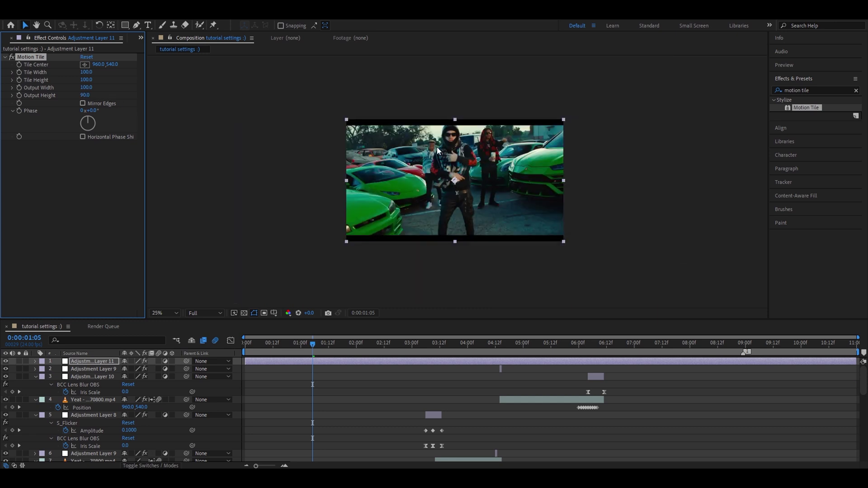